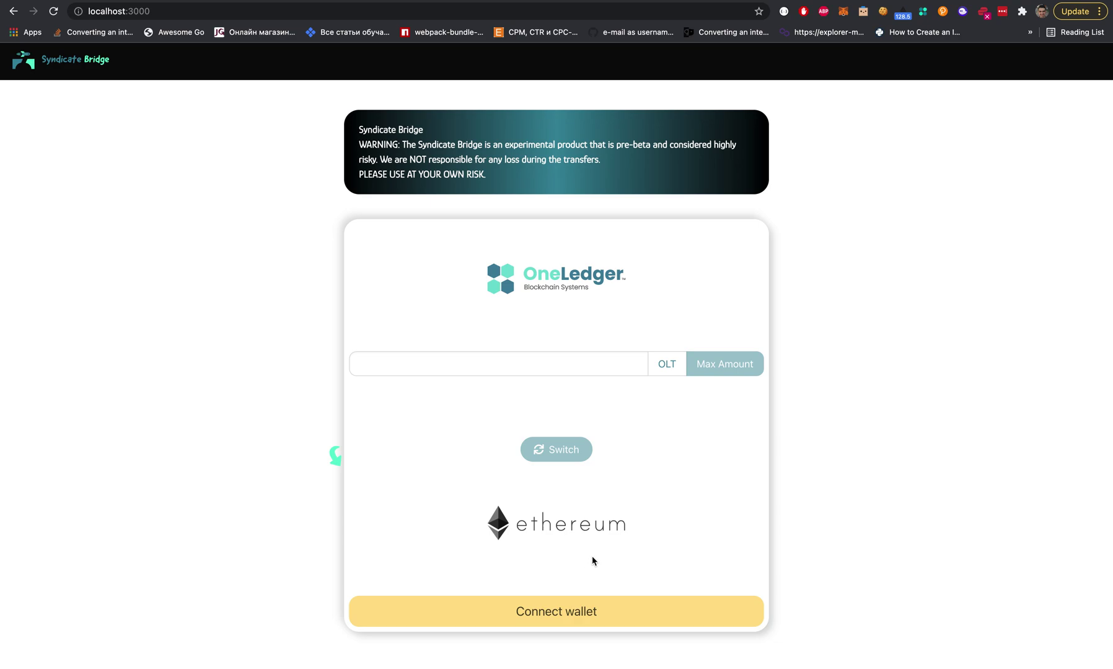
# Connect a MetaMask account to the bridge so its 1000 OLT balance appears
pyautogui.click(566, 611)
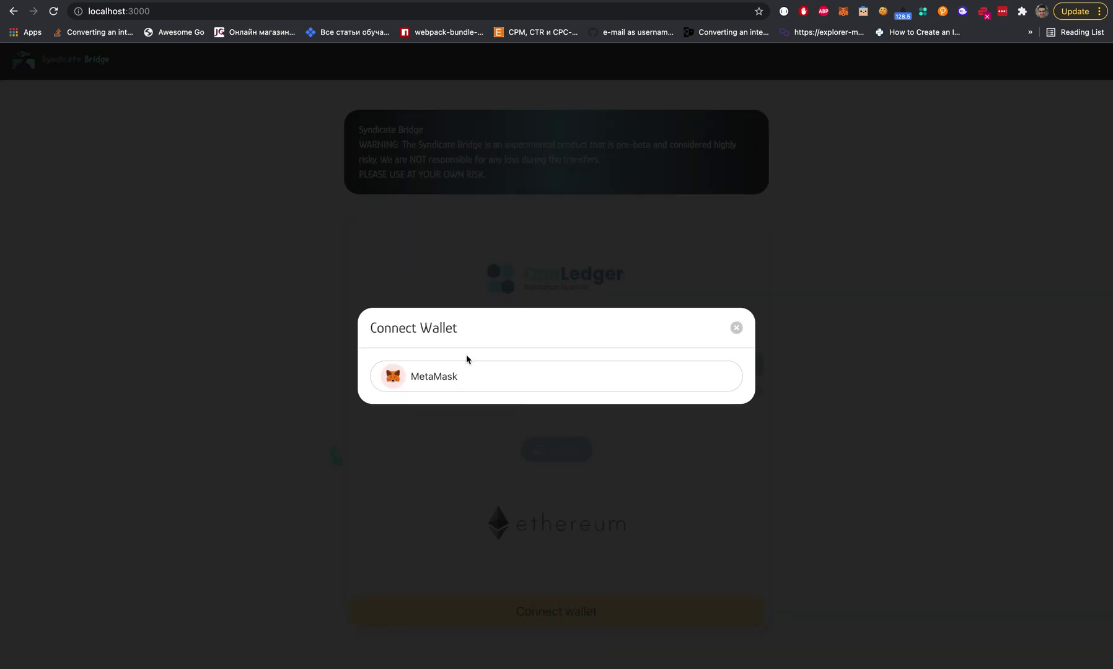
pyautogui.click(480, 381)
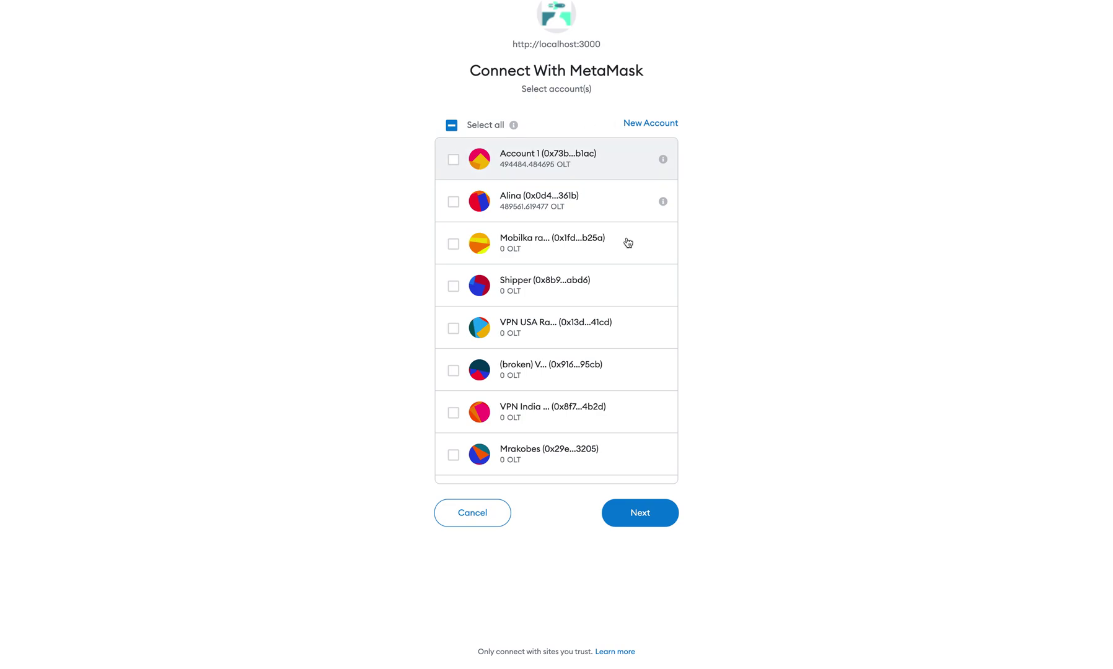
pyautogui.scroll(-15, 578, 397)
pyautogui.scroll(-5, 577, 400)
pyautogui.click(656, 521)
pyautogui.click(1074, 176)
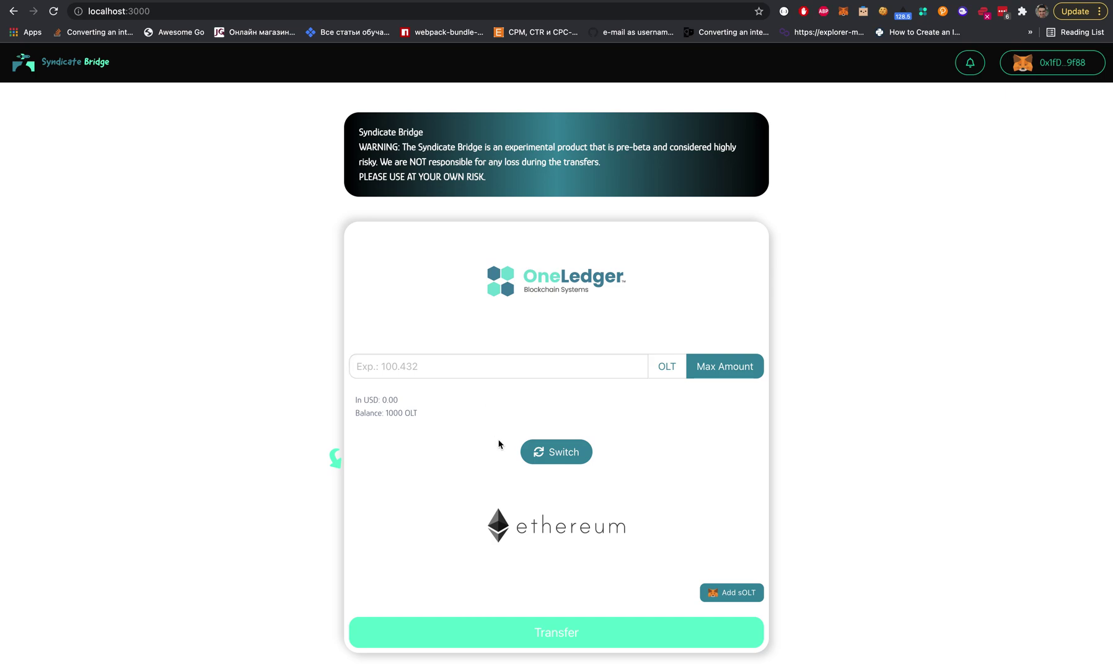
# Enter 123 OLT as the OneLedger-to-Ethereum transfer amount
pyautogui.click(430, 376)
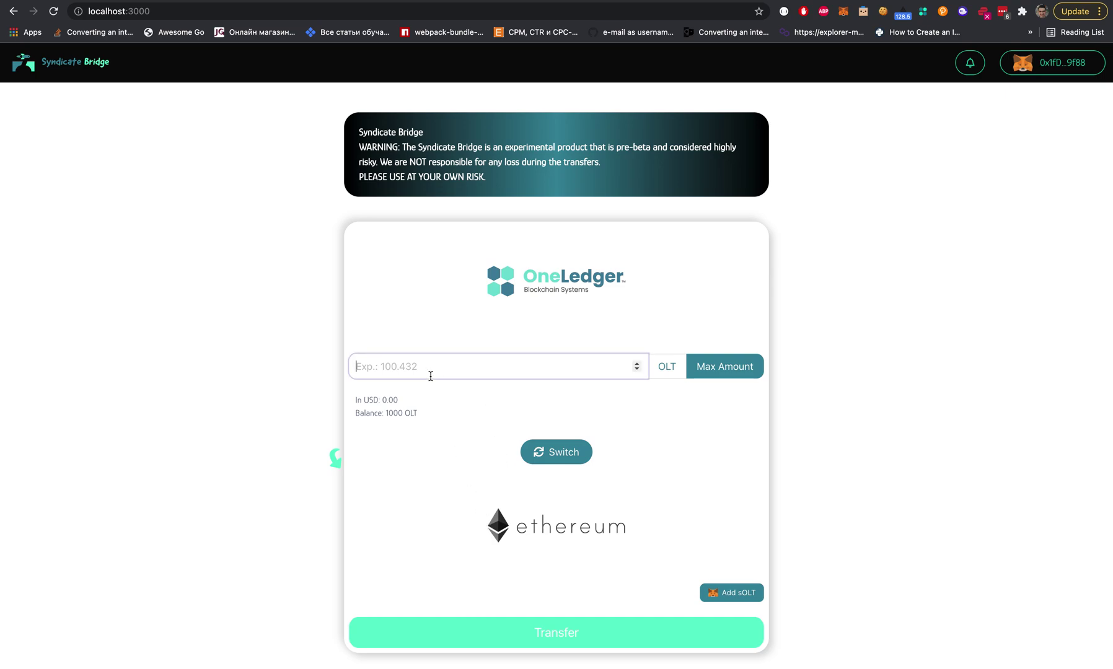
pyautogui.write('123')
pyautogui.click(354, 403)
# Point out the 12.89 USD value and the Balance: 1000 OLT line by highlighting them
pyautogui.moveTo(354, 403); pyautogui.dragTo(370, 402)
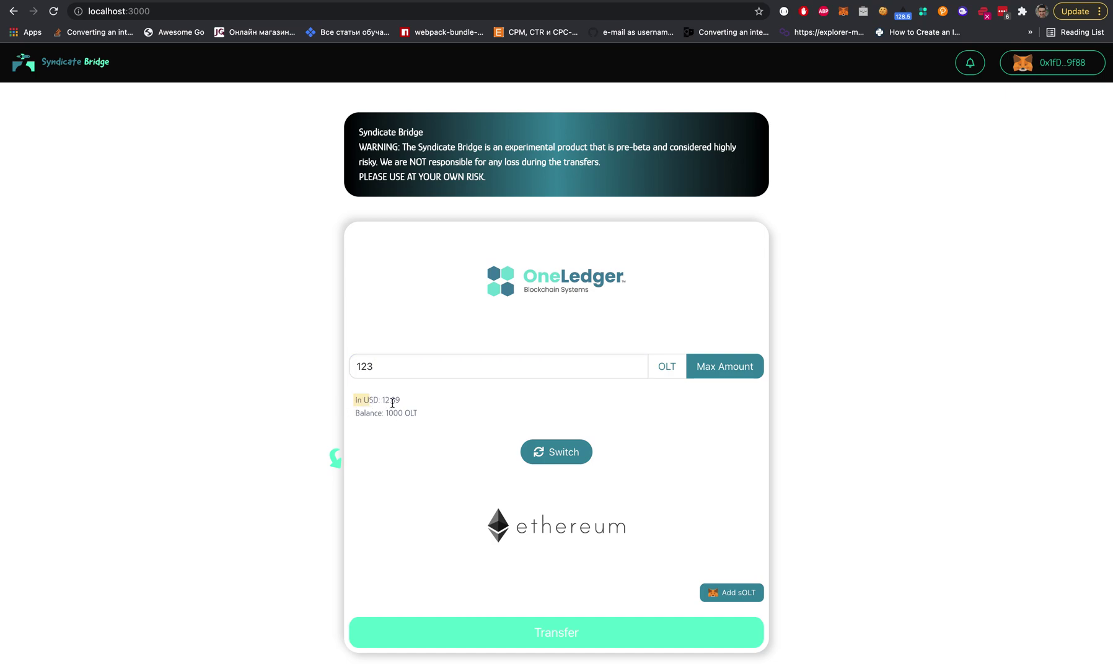
pyautogui.doubleClick(382, 402)
pyautogui.click(367, 367)
pyautogui.moveTo(355, 414); pyautogui.dragTo(421, 416)
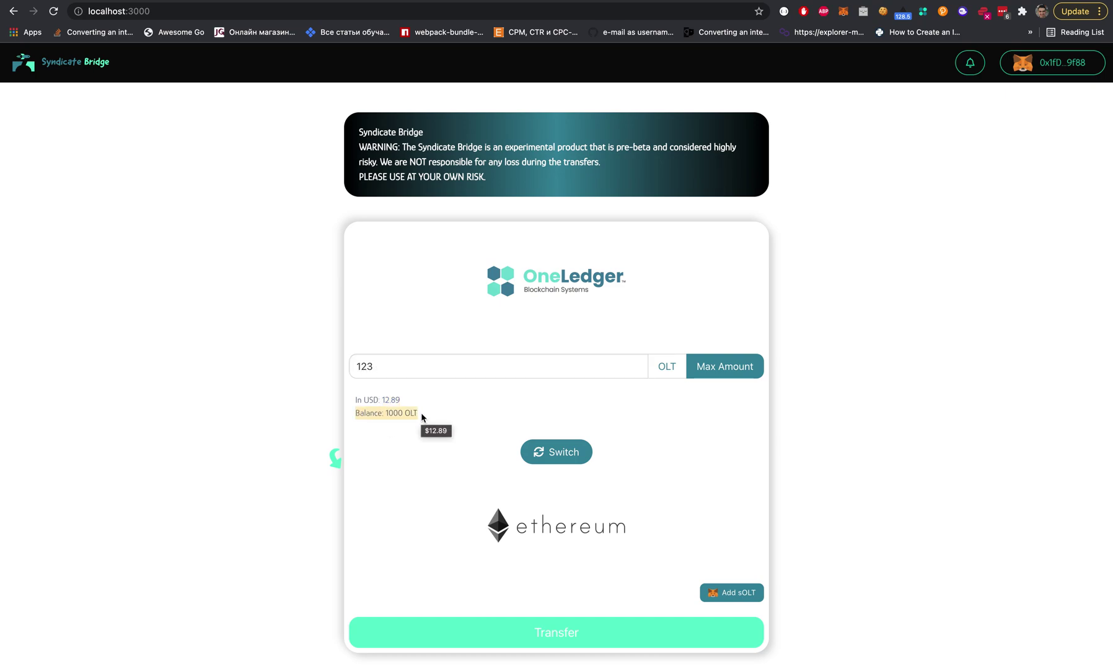
pyautogui.click(427, 416)
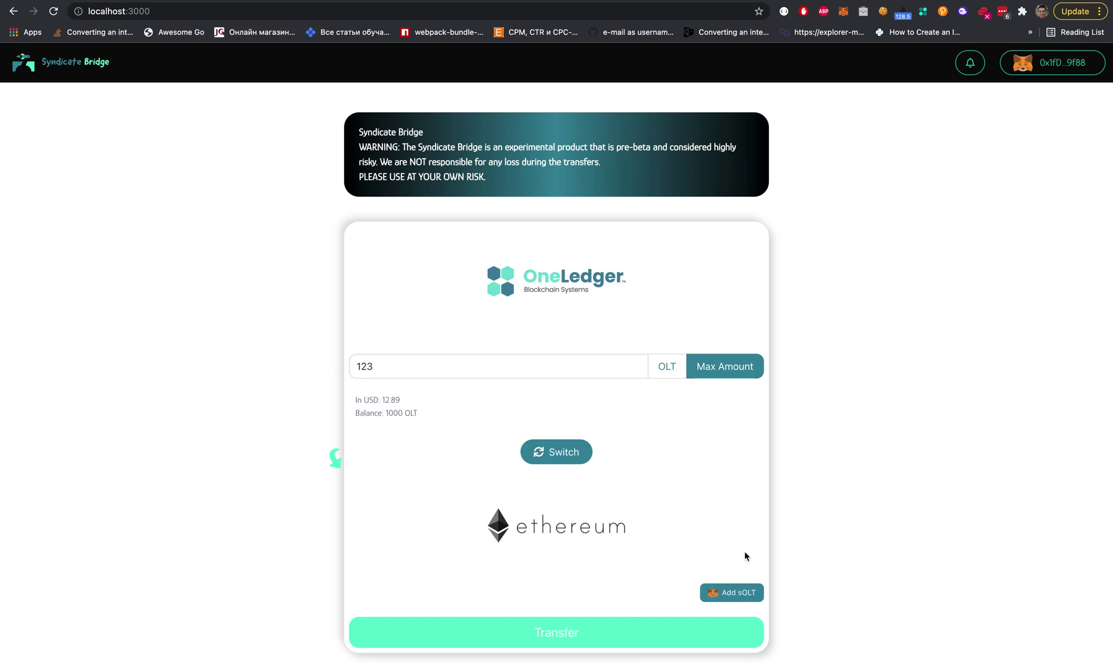
# Request the sOLT token from the bridge and accept importing it into MetaMask
pyautogui.click(734, 598)
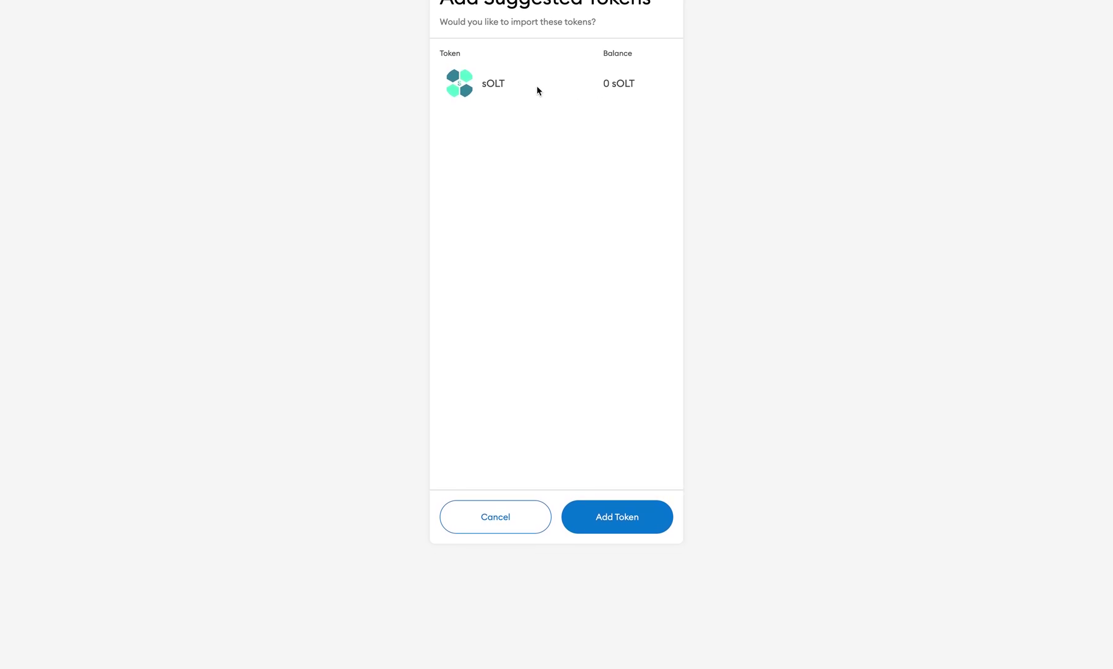
pyautogui.click(622, 518)
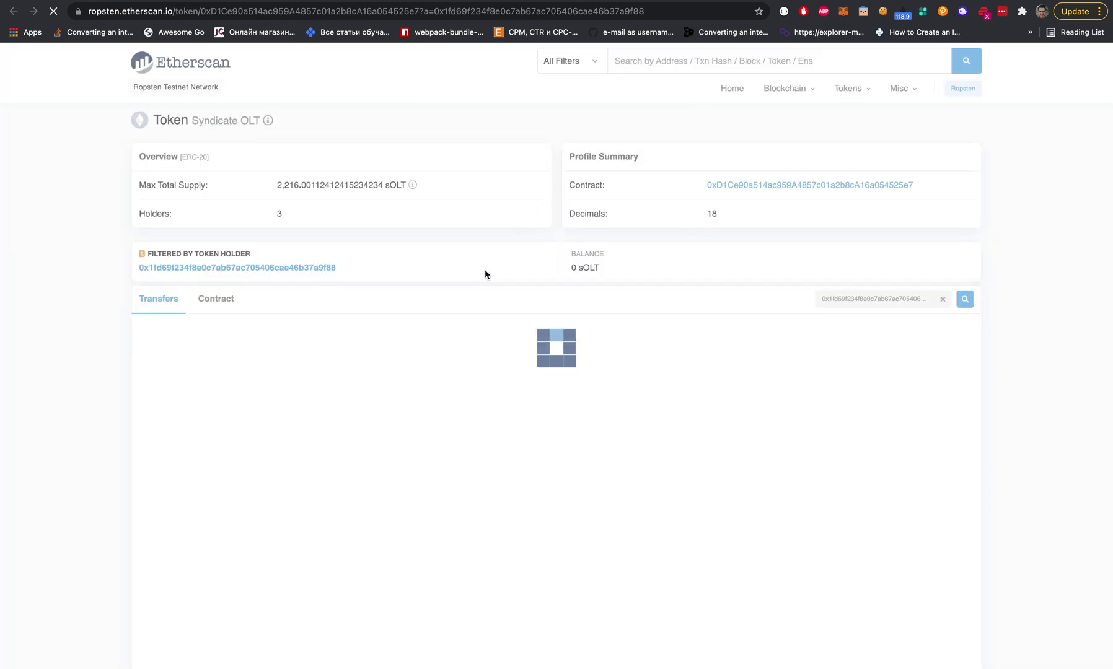
# Review the empty Syndicate OLT transfer list and select the holder address in the page link
pyautogui.scroll(-2, 485, 269)
pyautogui.scroll(-3, 485, 273)
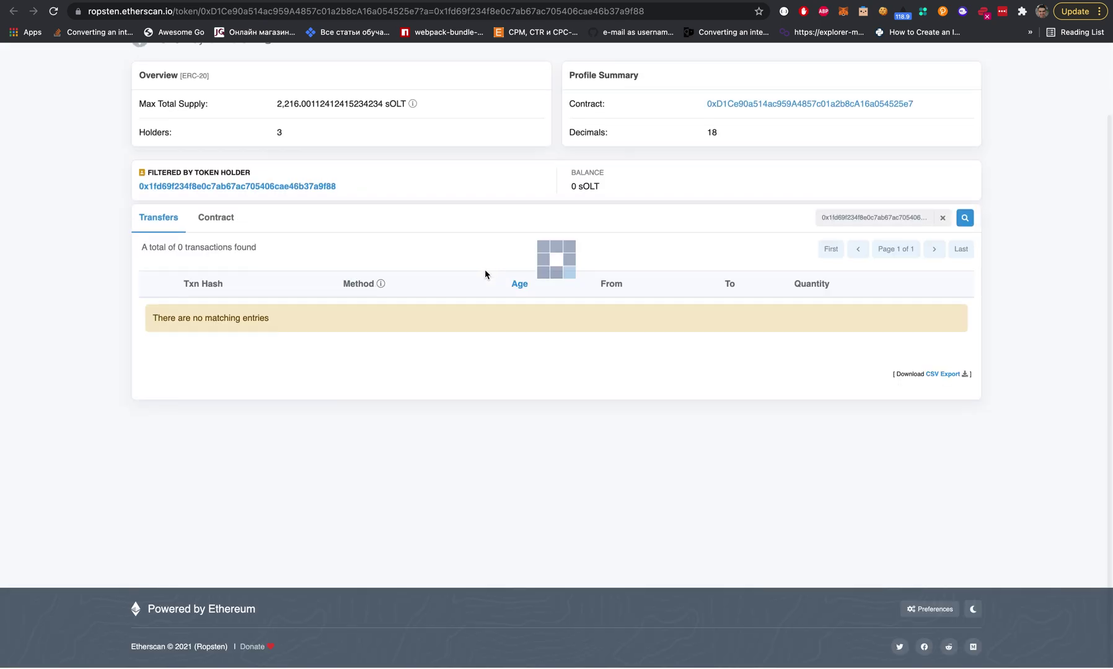
pyautogui.scroll(3, 485, 274)
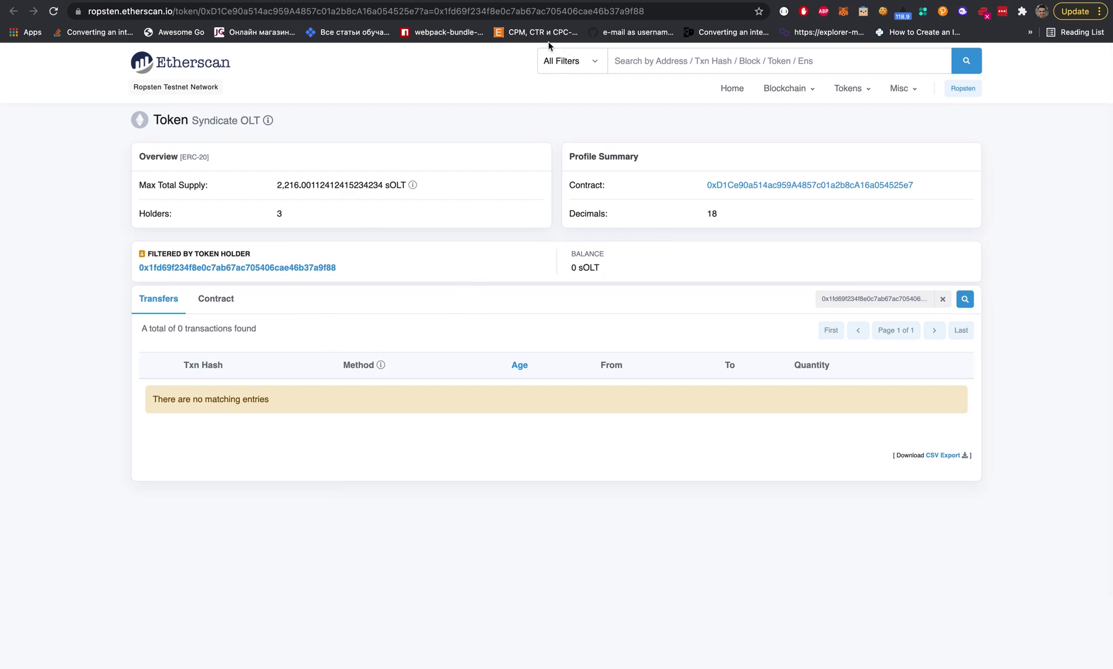
pyautogui.doubleClick(475, 11)
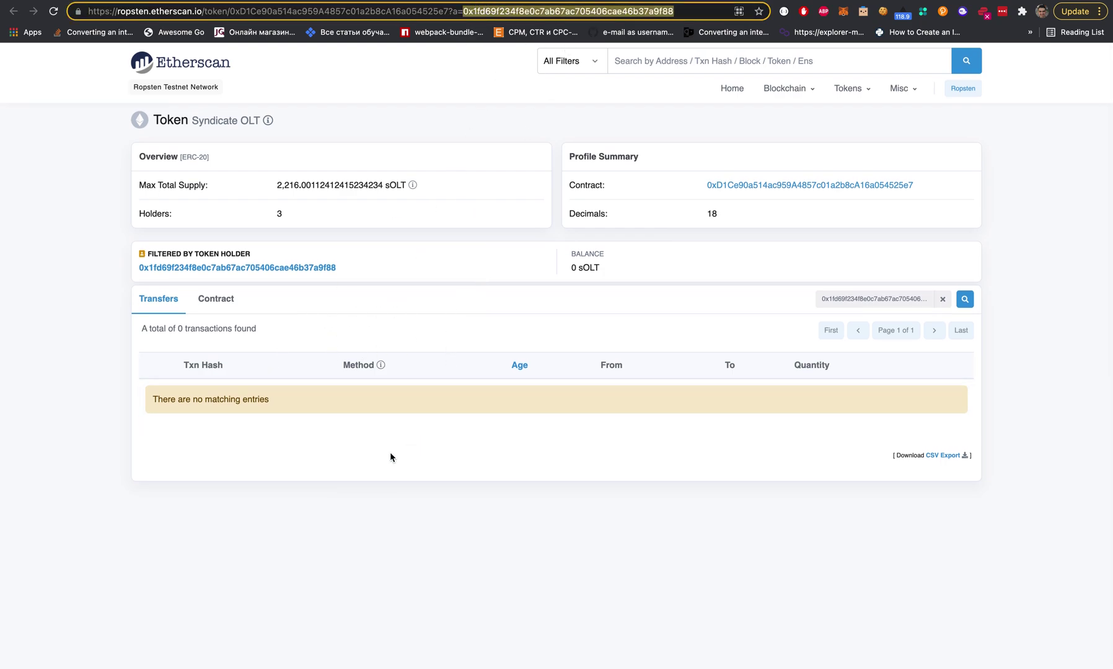
pyautogui.click(502, 330)
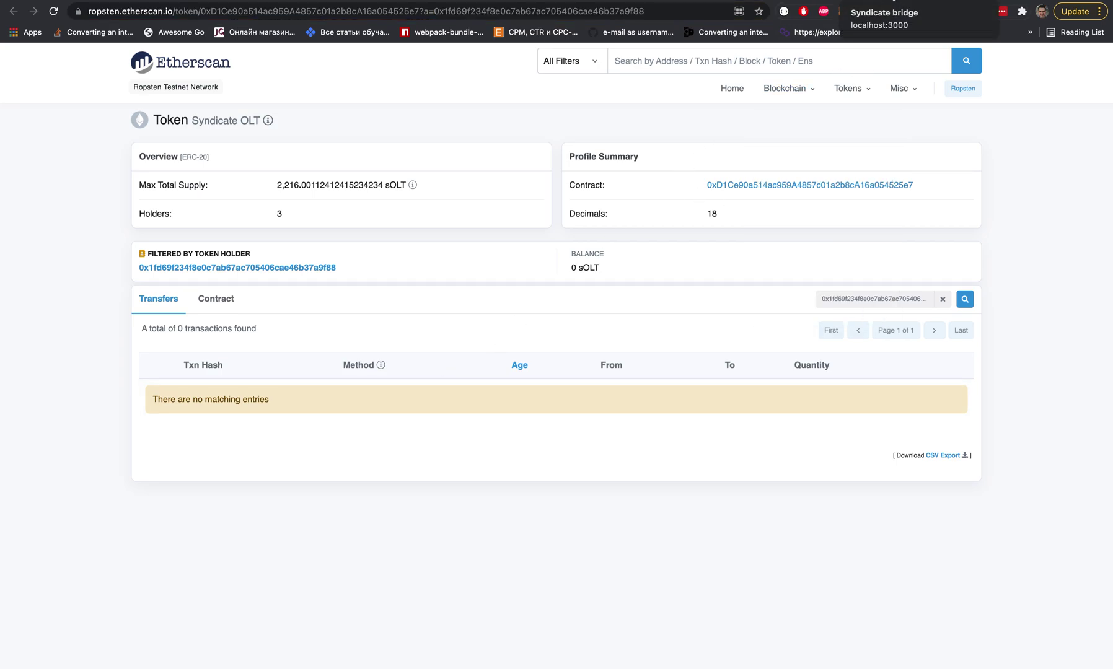
# Start the 123 OLT transfer, approving the switch to OneLedger Frankenstein Testnet
pyautogui.click(880, 2)
pyautogui.scroll(-1, 485, 412)
pyautogui.scroll(-1, 485, 411)
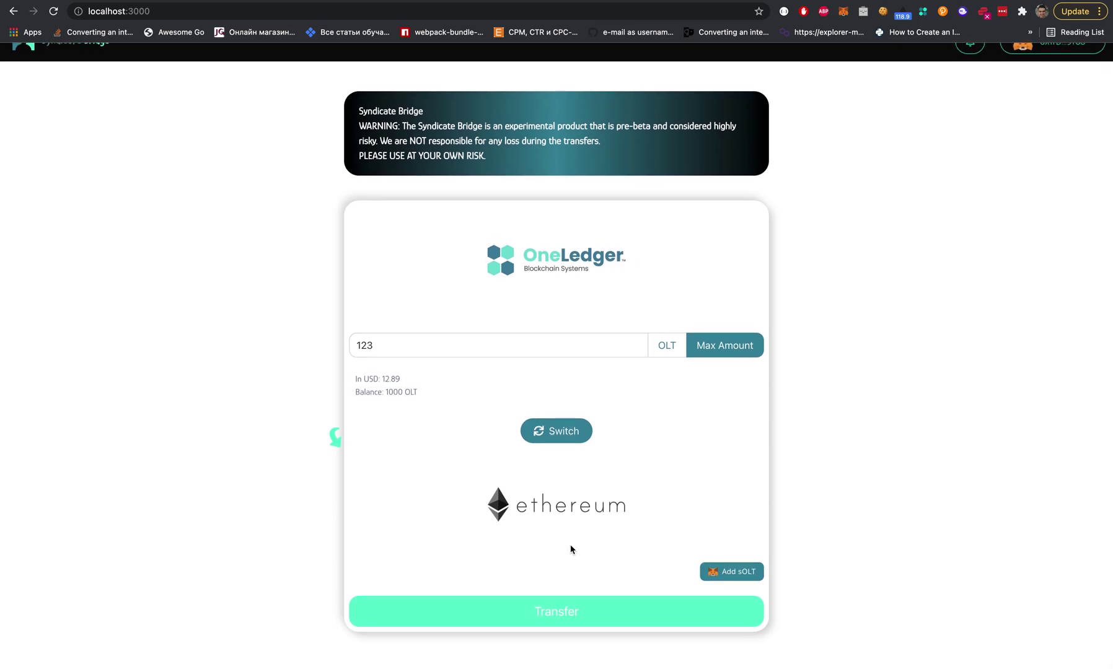
pyautogui.click(558, 609)
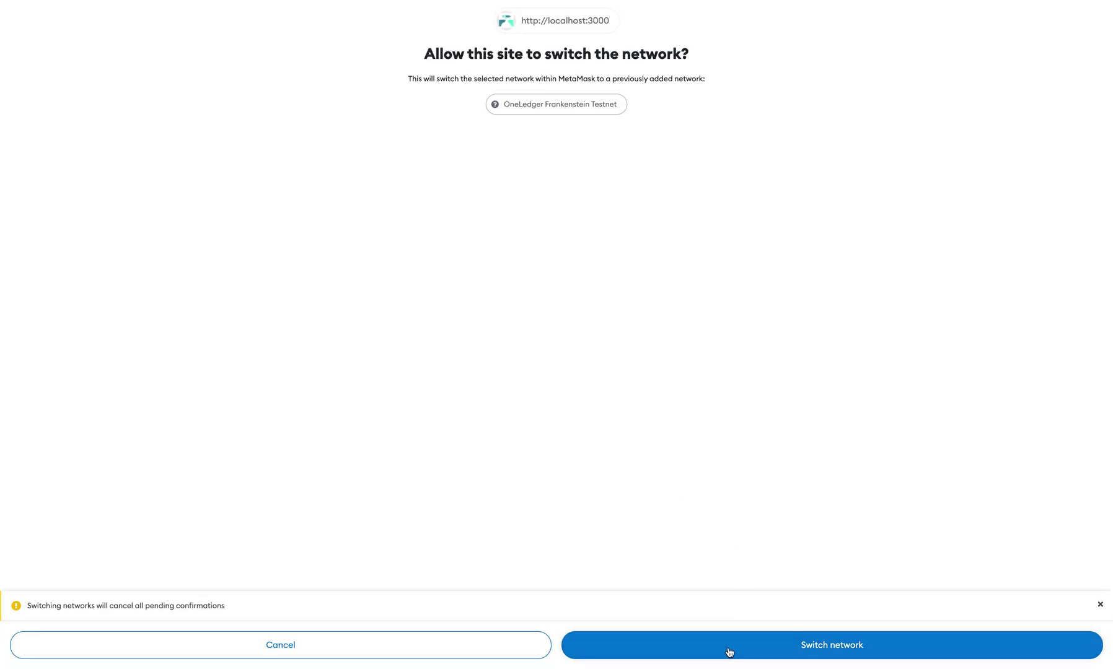
pyautogui.click(729, 652)
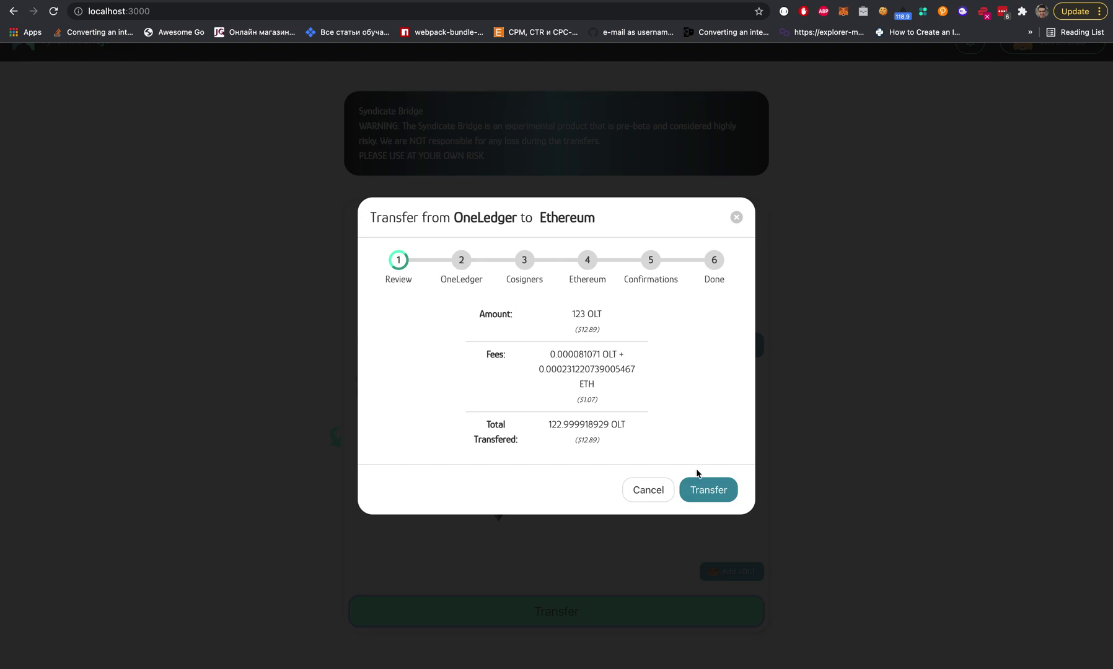
# Submit the reviewed 123 OLT transfer and confirm its contract transaction in MetaMask
pyautogui.click(703, 487)
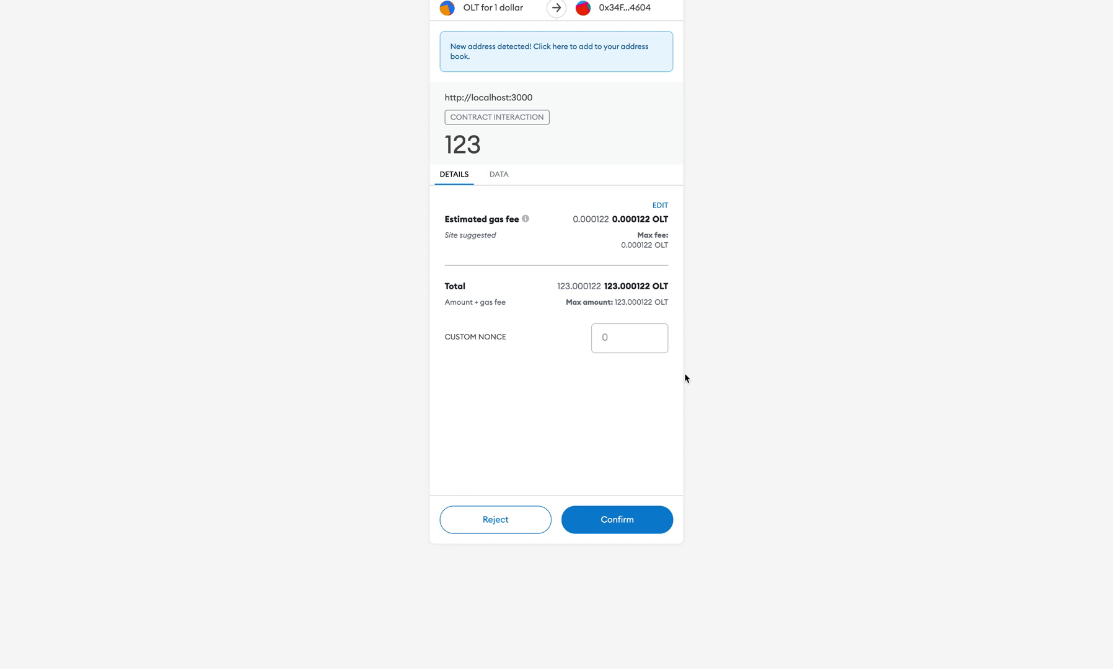
pyautogui.click(636, 516)
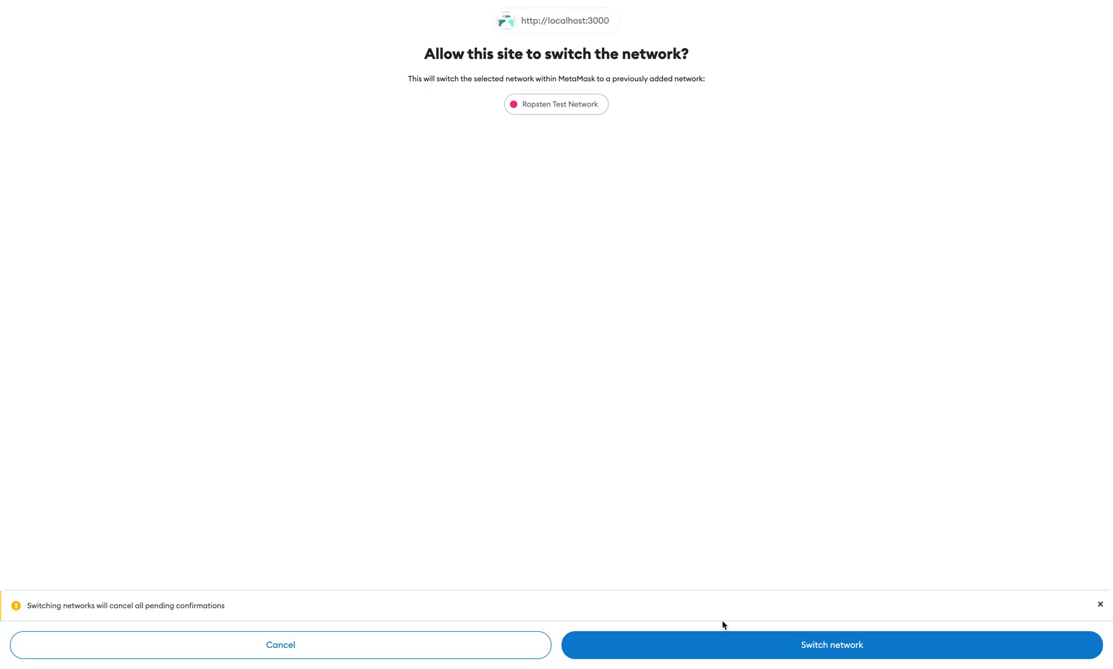
# Switch to Ropsten Test Network, set gas priority to High, and confirm the bridge transaction
pyautogui.click(715, 649)
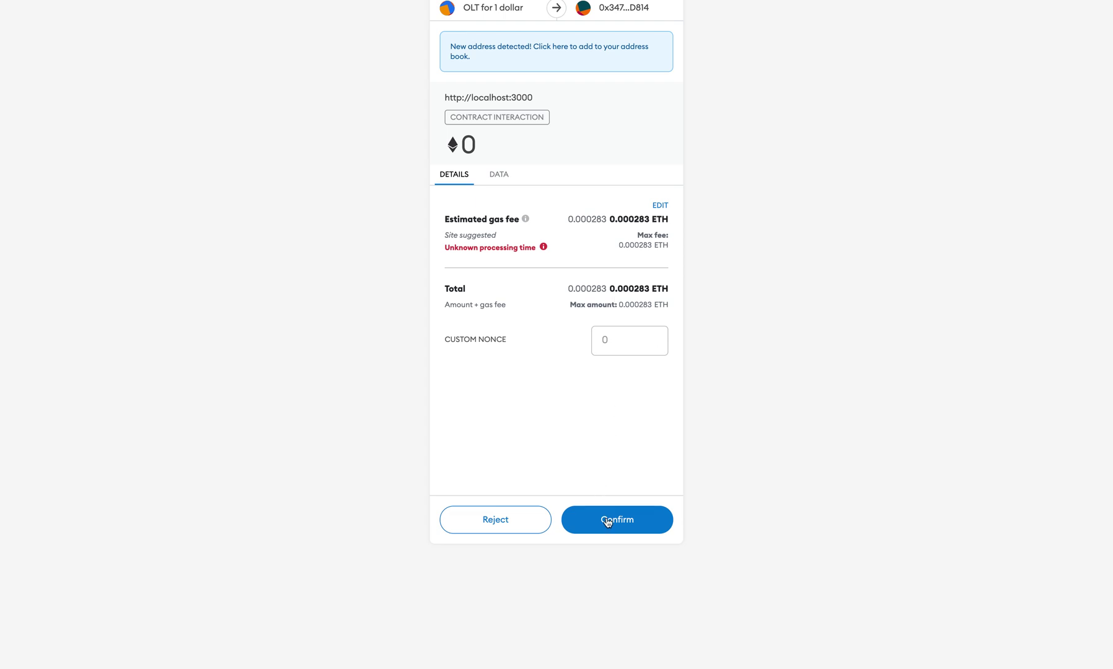
pyautogui.click(660, 206)
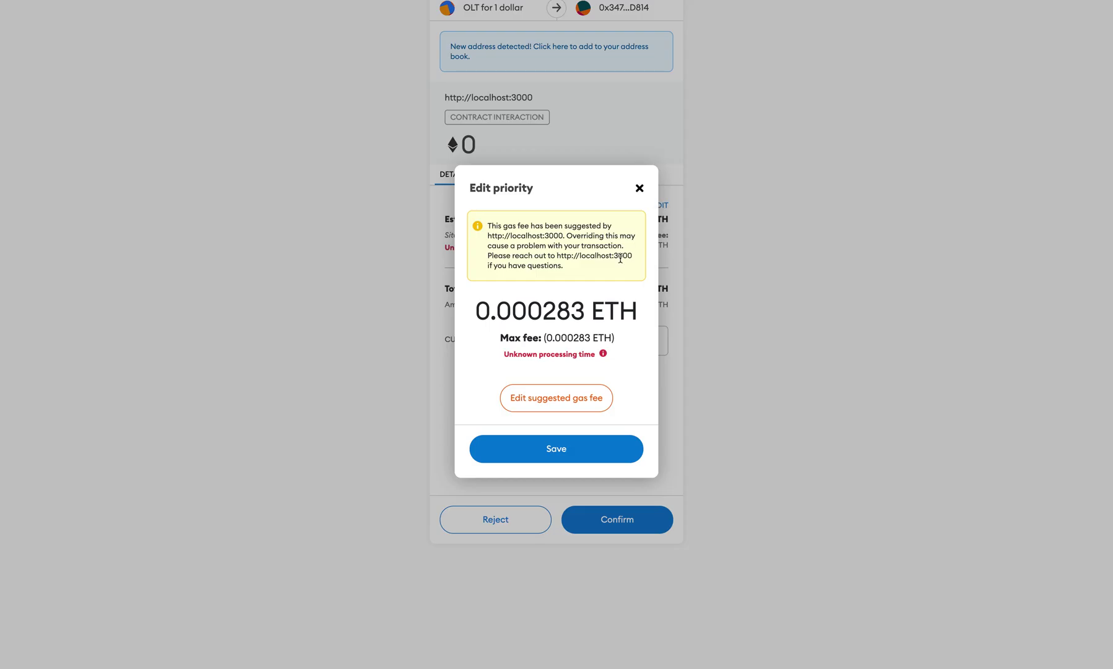
pyautogui.click(578, 402)
pyautogui.click(615, 205)
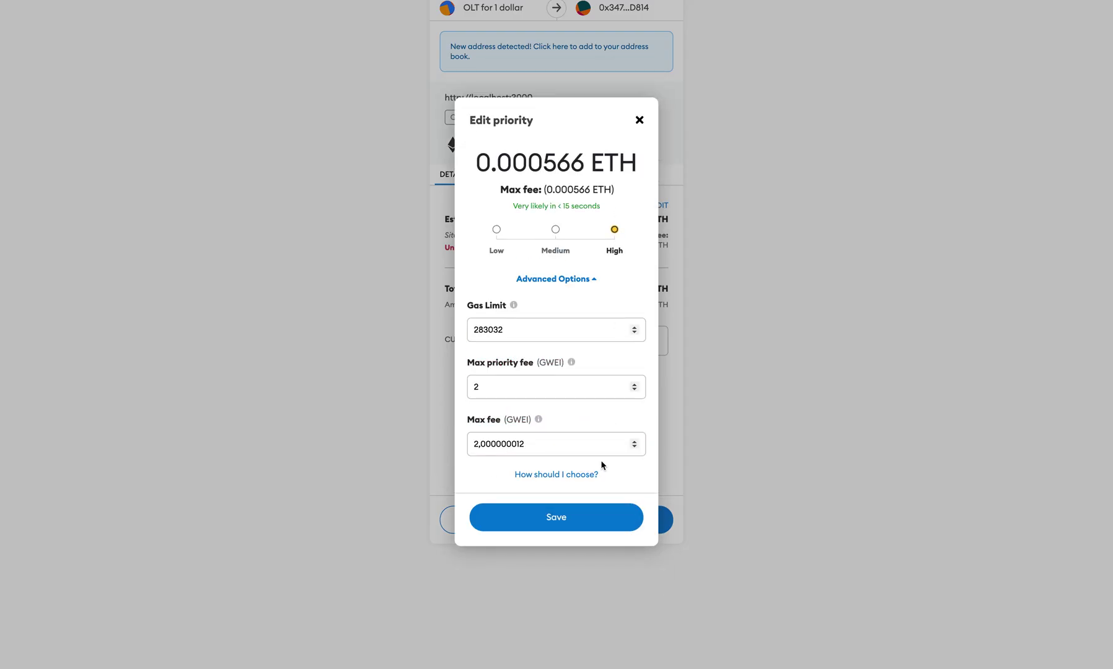
pyautogui.click(576, 518)
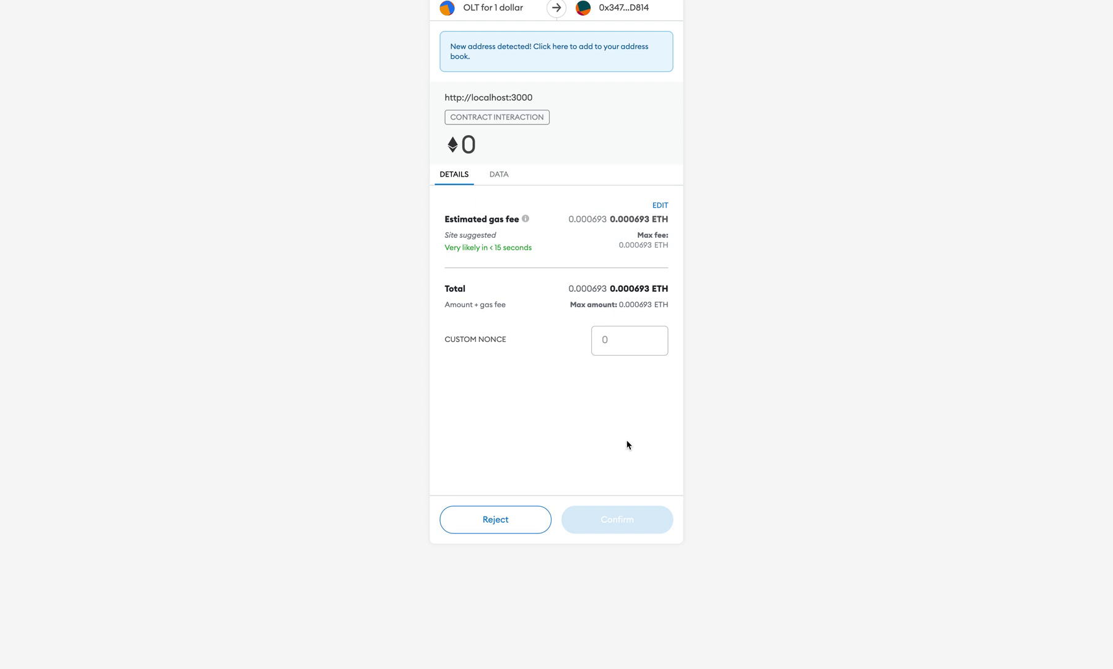
pyautogui.click(616, 521)
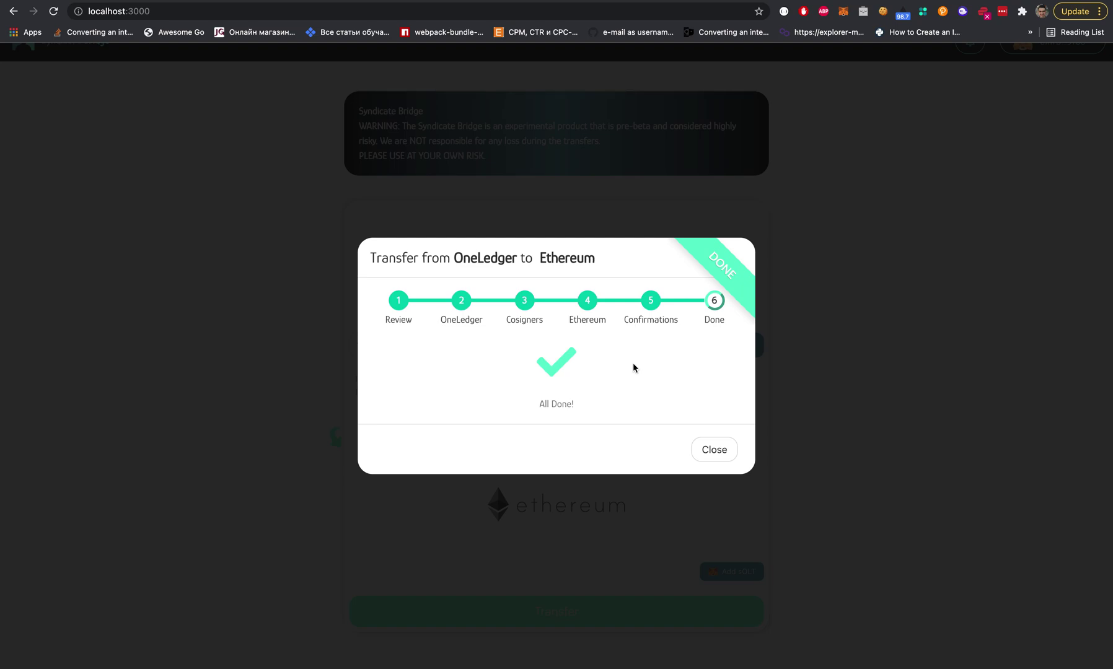
# Close the All Done transfer dialog and check the new contract interaction in MetaMask activity
pyautogui.click(713, 453)
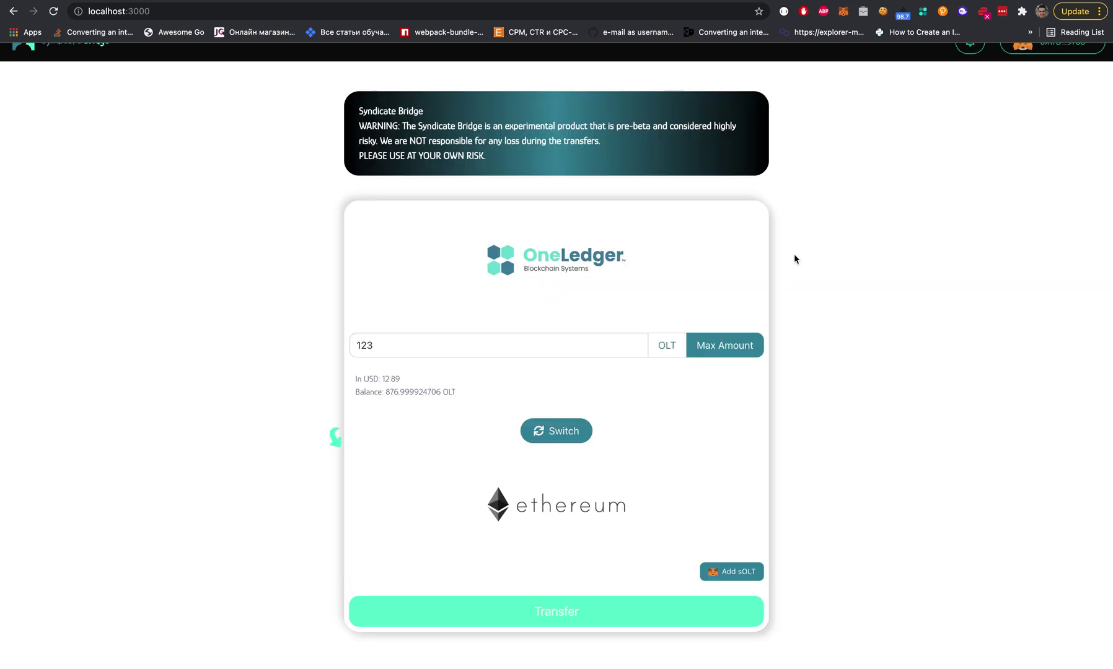
pyautogui.click(843, 11)
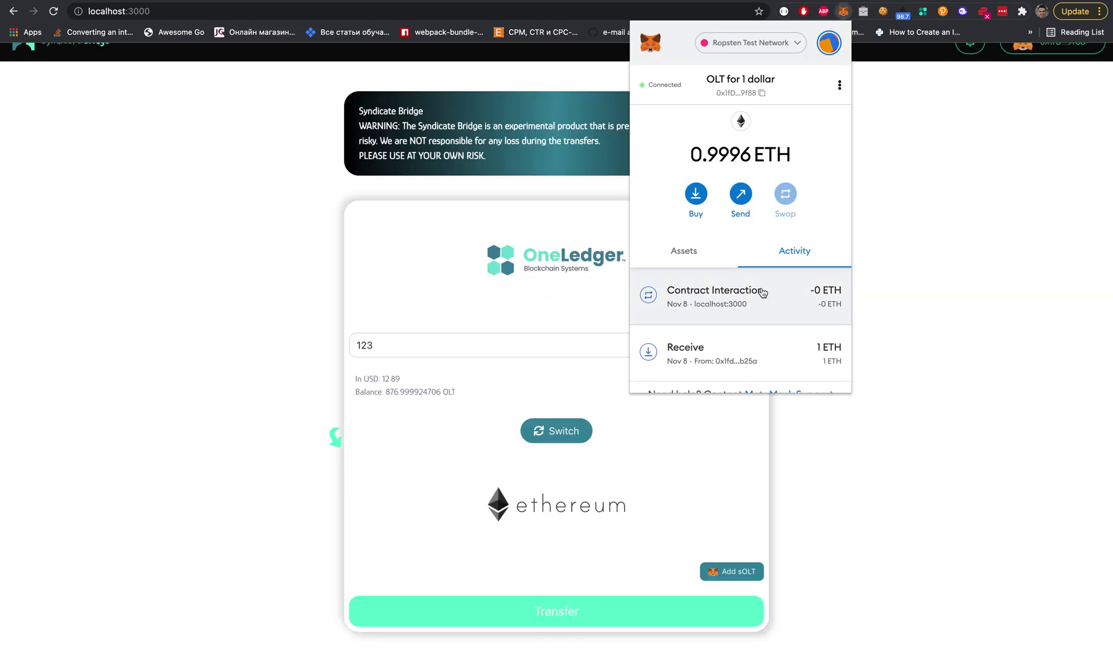
pyautogui.scroll(-1, 759, 280)
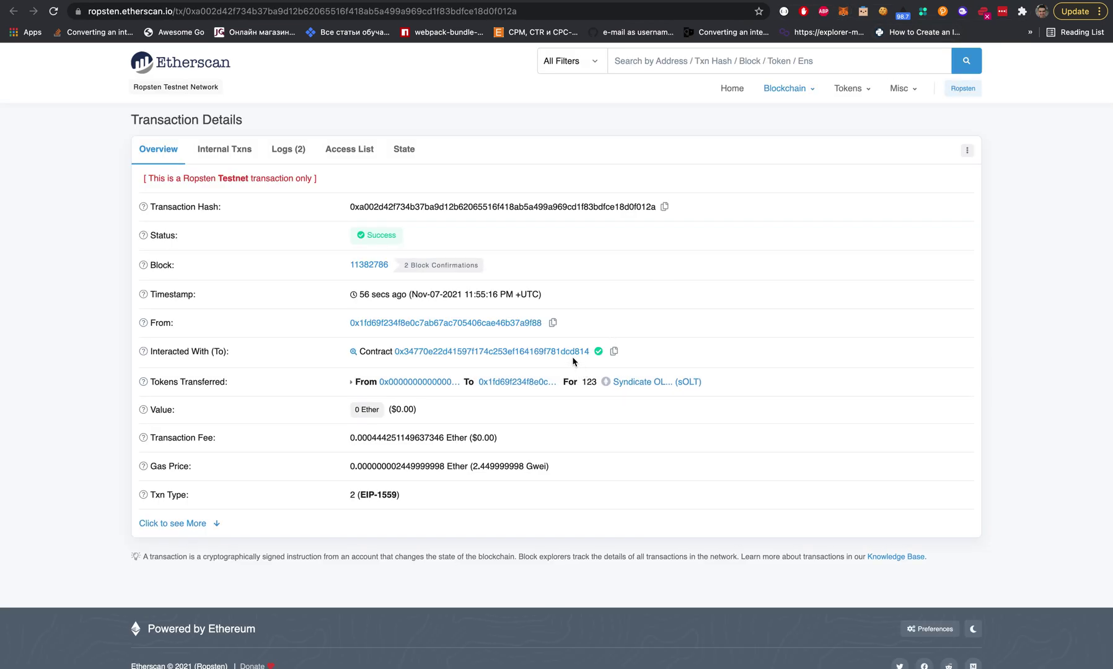
# Check the successful transaction delivering 123 sOLT, then go to the Syndicate OLT token page
pyautogui.scroll(-1, 461, 357)
pyautogui.scroll(1, 461, 357)
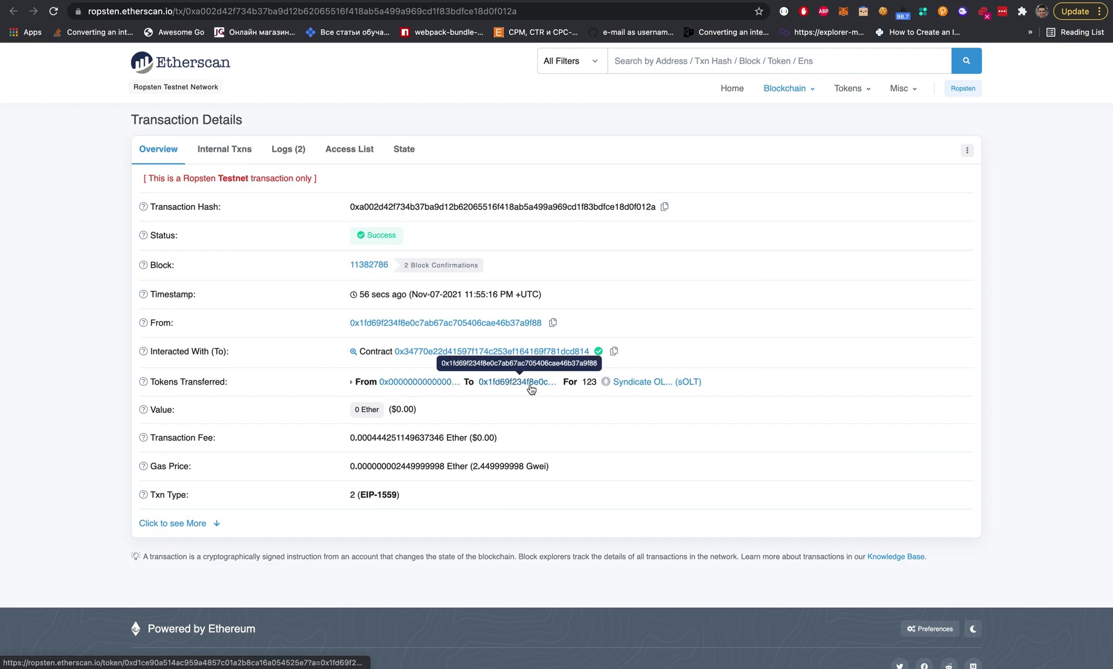
pyautogui.click(639, 383)
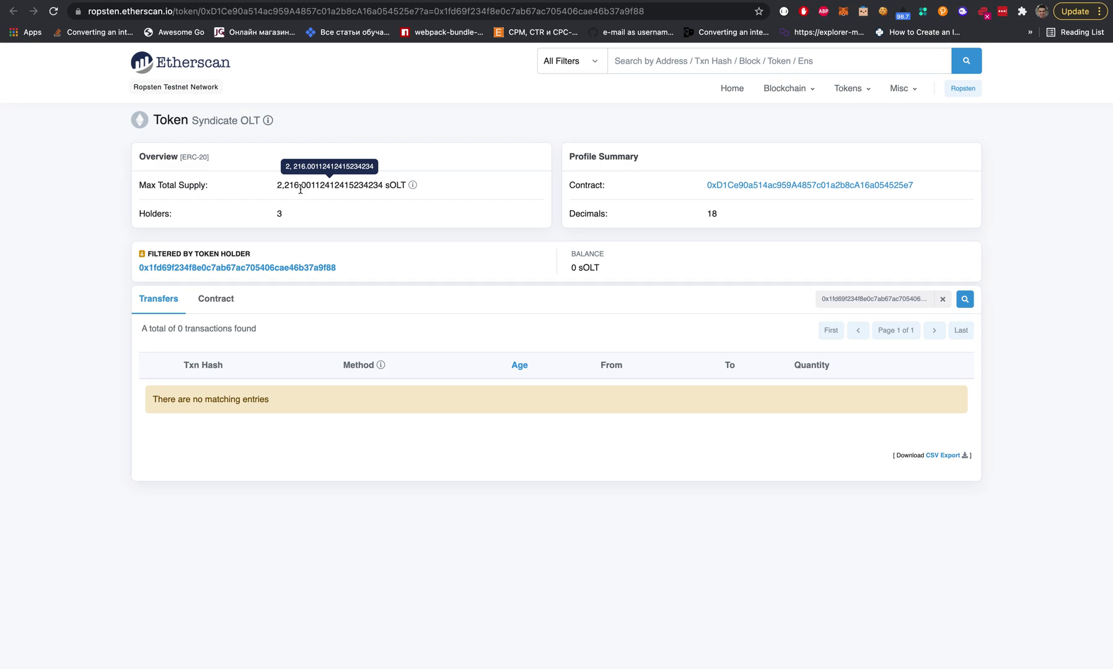
# Drop the ?a= holder filter from the URL to list all 19 Syndicate OLT transfers
pyautogui.click(654, 58)
pyautogui.press('super+v')
pyautogui.press('Return')
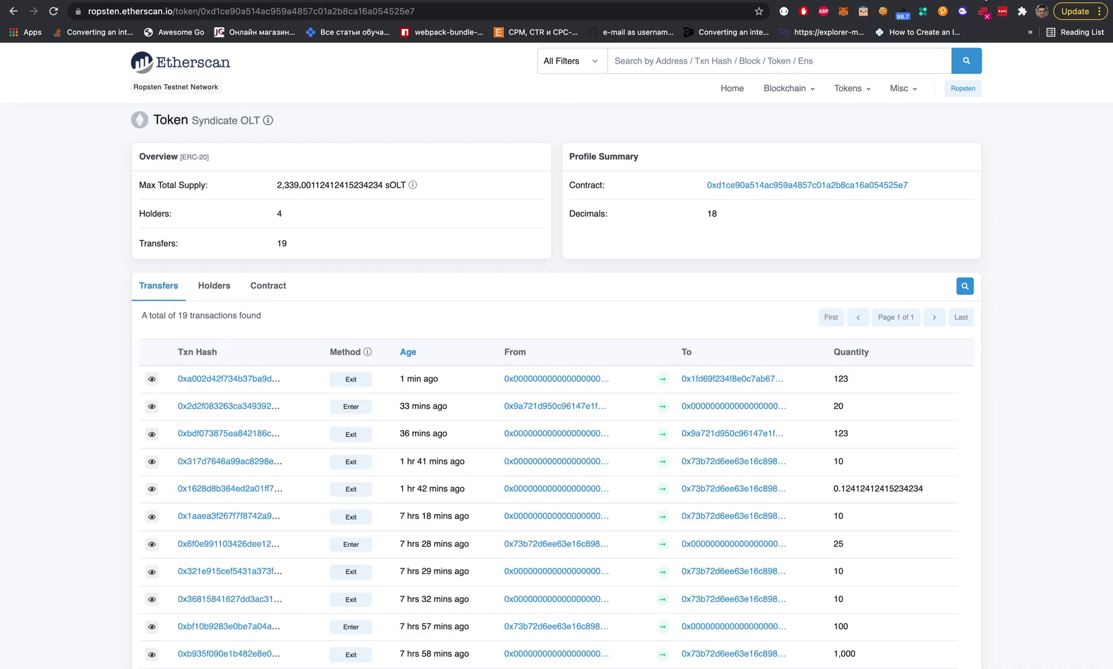
pyautogui.moveTo(905, 4)
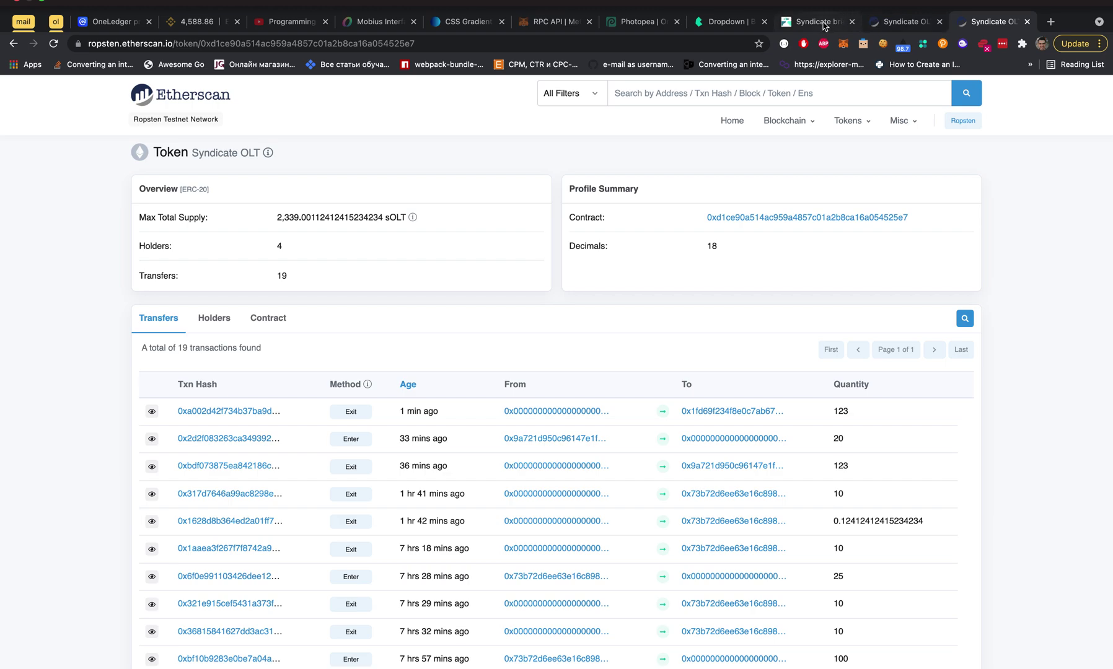
# Reverse the bridge to Ethereum→OneLedger and enter 23.5 OLT as the transfer amount
pyautogui.click(802, 26)
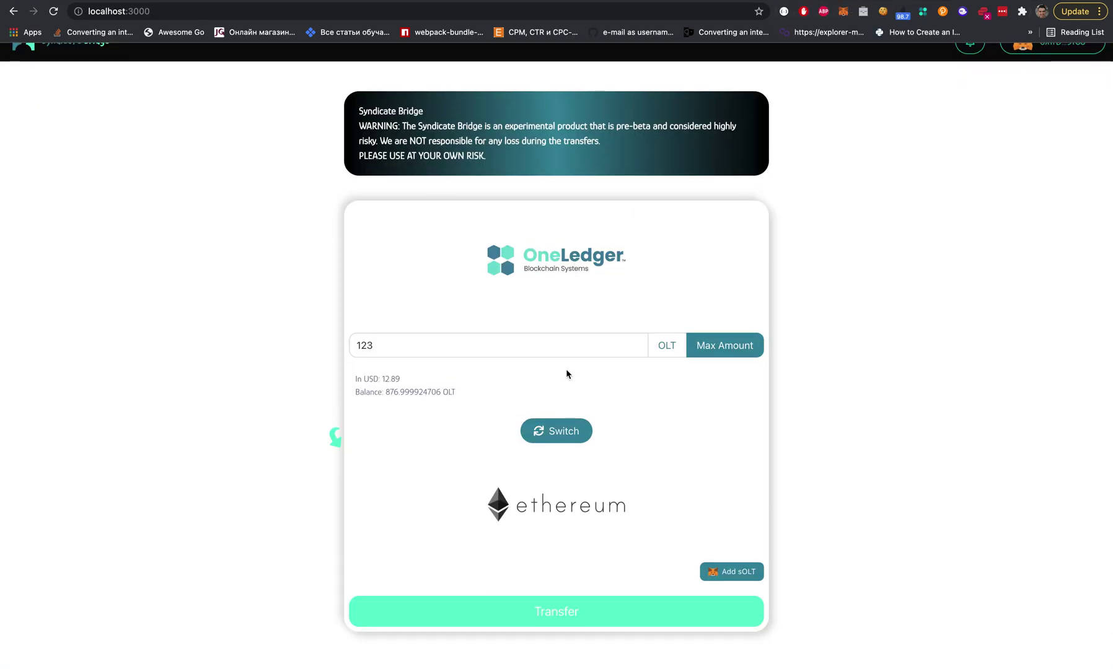
pyautogui.click(562, 431)
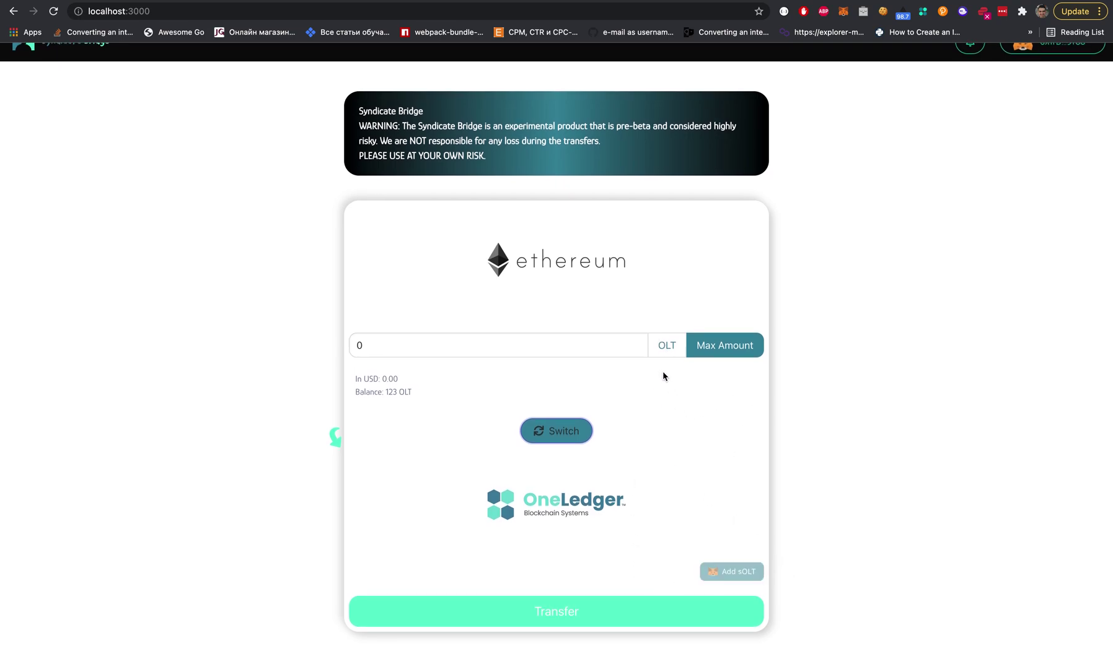
pyautogui.click(577, 350)
pyautogui.press('BackSpace')
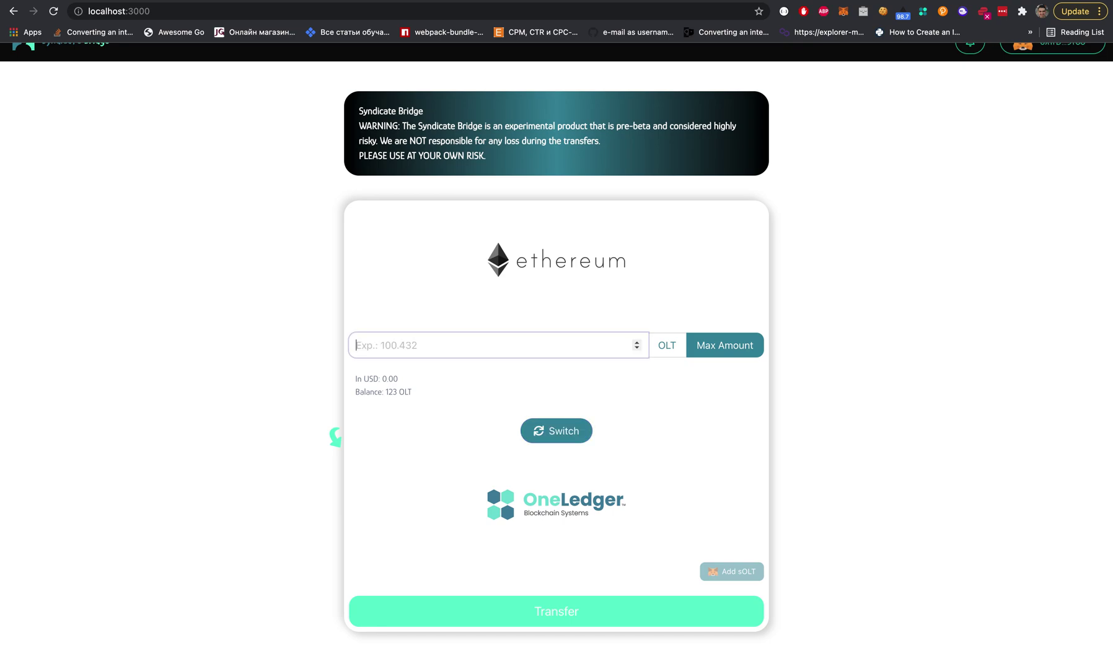
pyautogui.write('2')
pyautogui.press('BackSpace')
pyautogui.press('BackSpace')
pyautogui.write('23')
# Review the 23.5 OLT transfer and start the Ethereum-to-OneLedger transfer
pyautogui.click(617, 613)
pyautogui.click(617, 613)
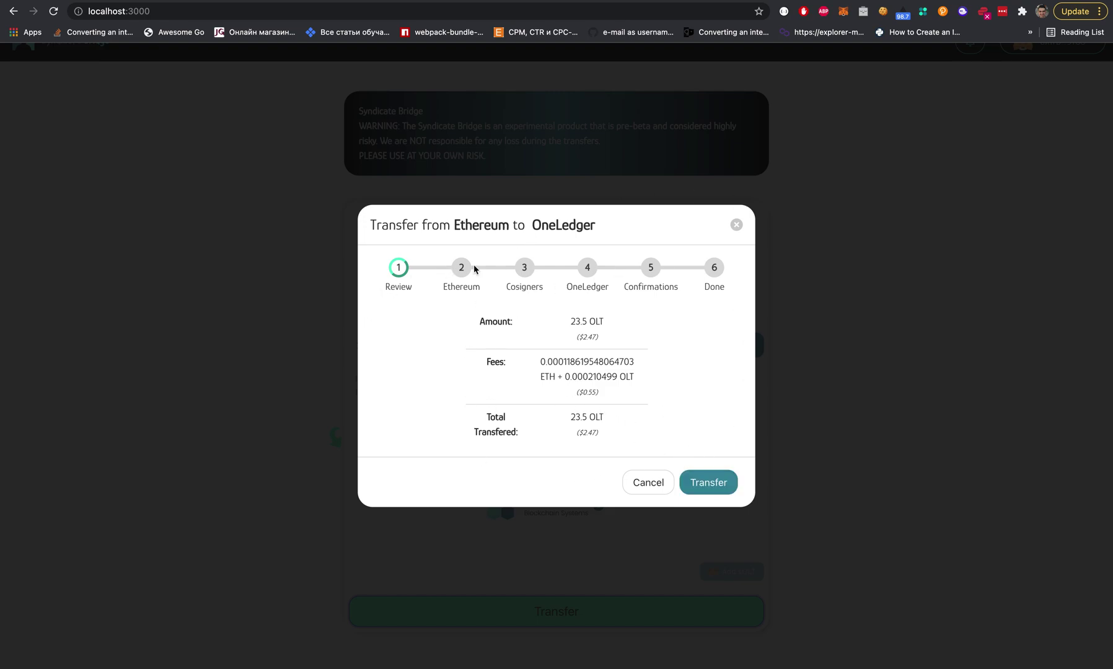
pyautogui.click(682, 487)
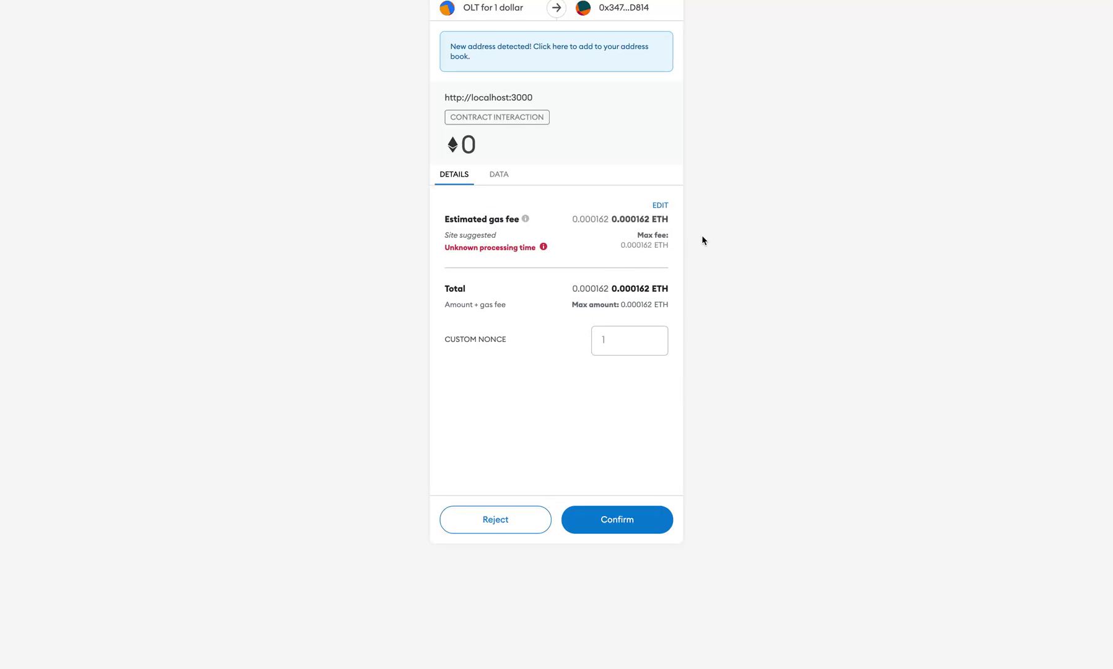
# Approve the burn transaction in MetaMask with High gas priority
pyautogui.click(661, 205)
pyautogui.click(593, 402)
pyautogui.click(614, 206)
pyautogui.click(596, 520)
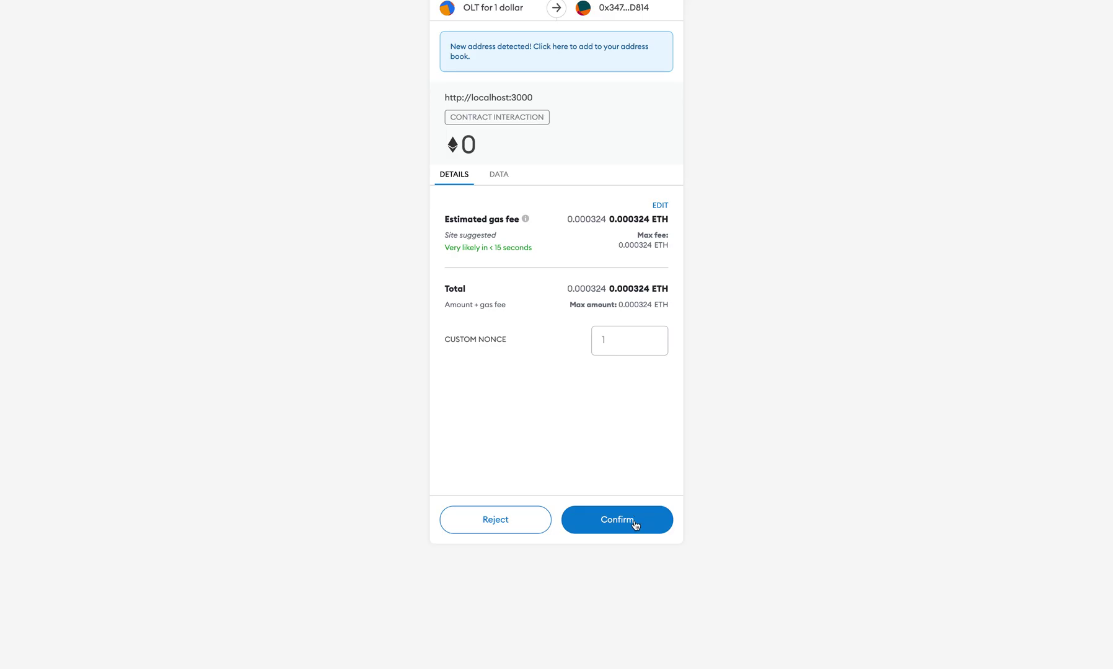
pyautogui.click(632, 522)
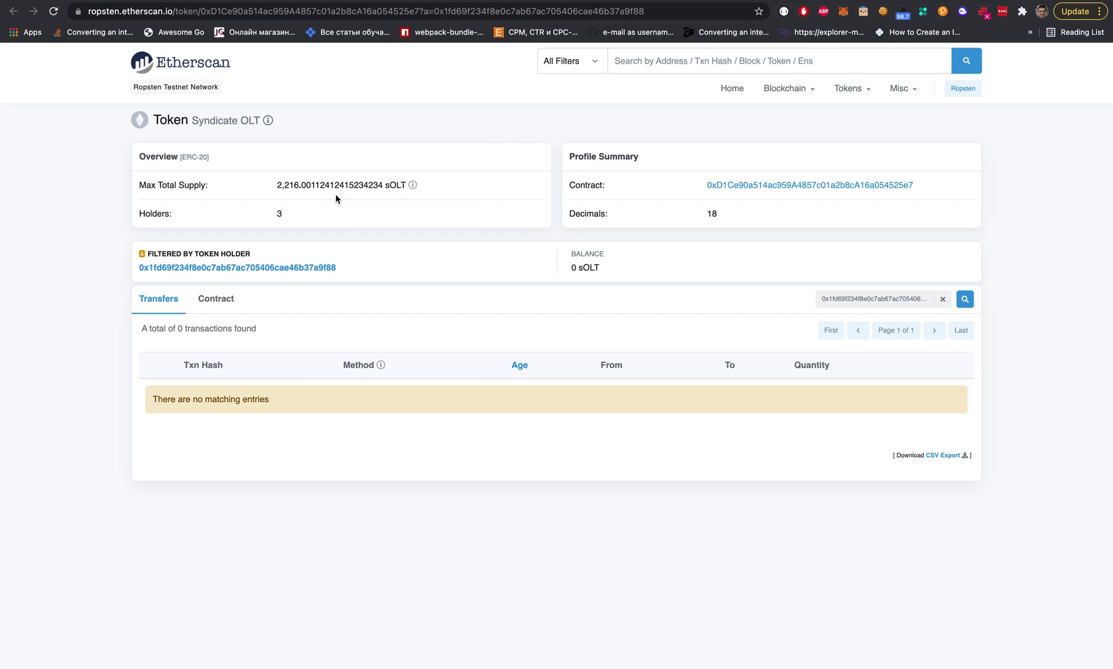
# Leave the filtered Etherscan Syndicate OLT page for the bridge transfer awaiting 12 cosigner confirmations
pyautogui.moveTo(413, 186)
pyautogui.hotkey('ctrl', 'Tab')
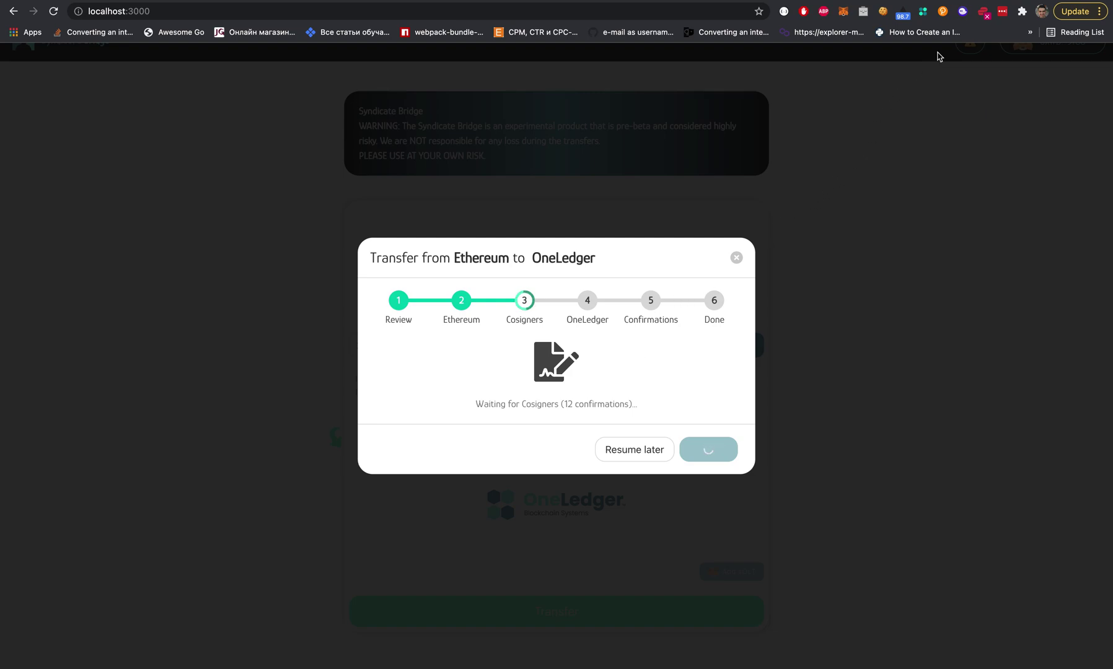
# Check the wallet's token balances from the Syndicate OLT page, then return to the bridge transfer
pyautogui.hotkey('ctrl', 'Tab')
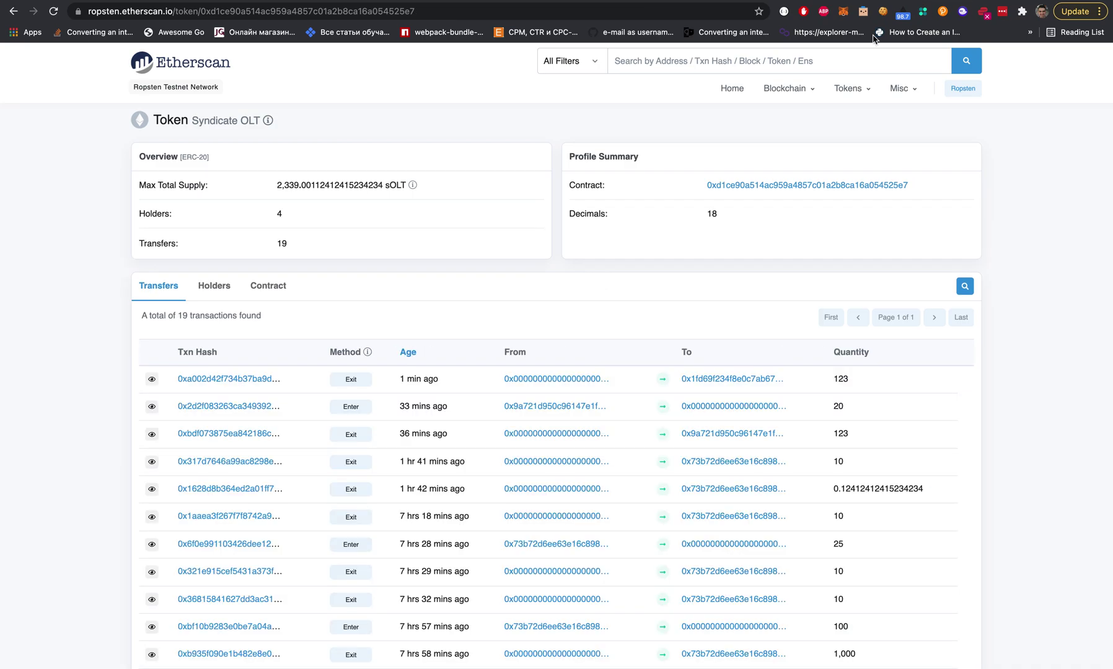
pyautogui.click(842, 21)
pyautogui.scroll(-1, 682, 248)
pyautogui.click(684, 231)
pyautogui.scroll(-1, 706, 324)
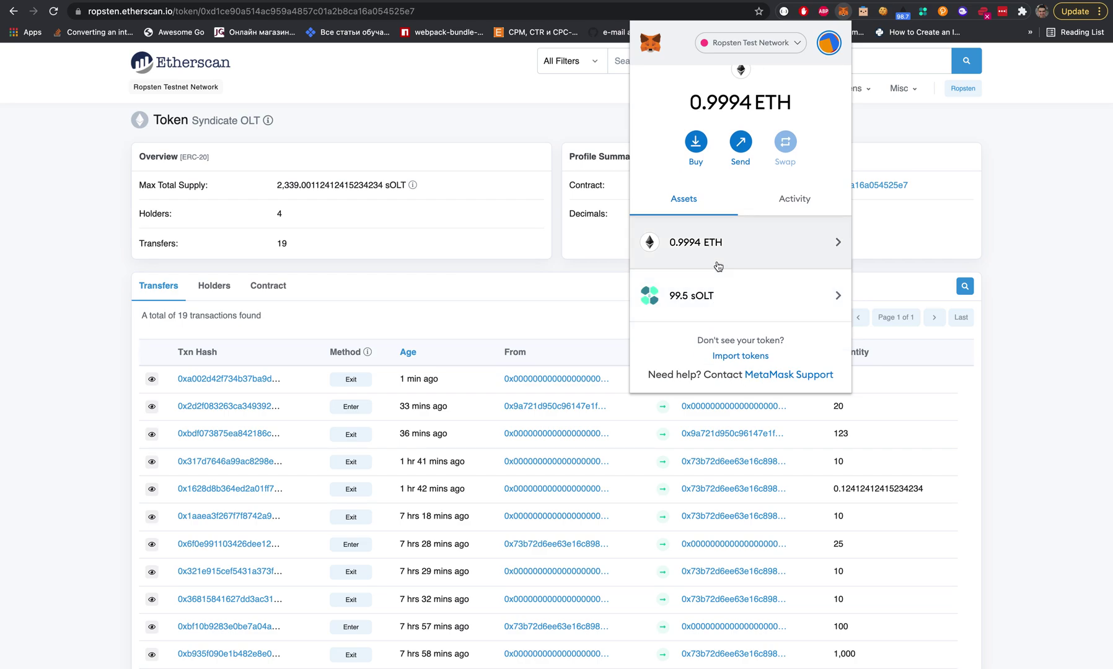
pyautogui.click(495, 285)
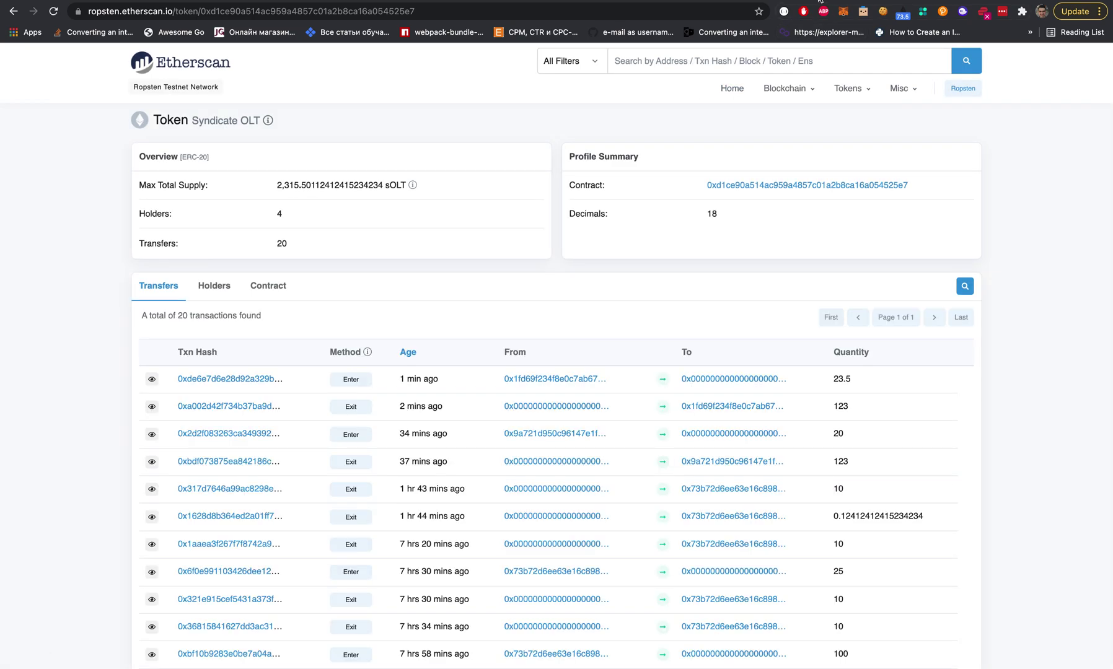
pyautogui.hotkey('ctrl', 'Tab')
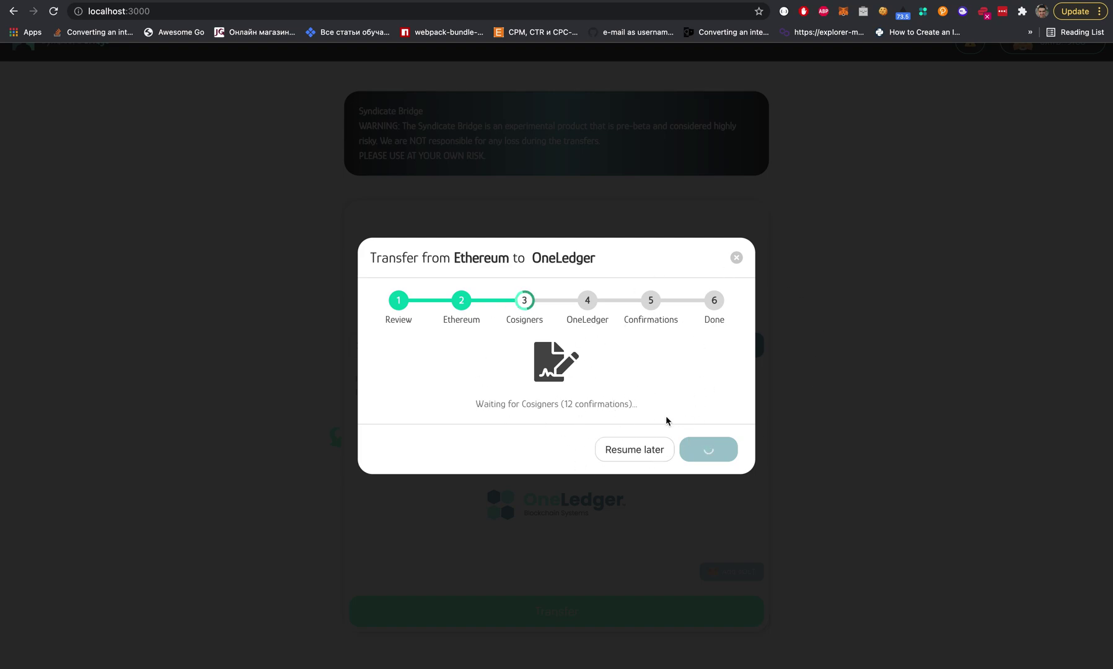
pyautogui.click(635, 449)
pyautogui.scroll(1, 725, 353)
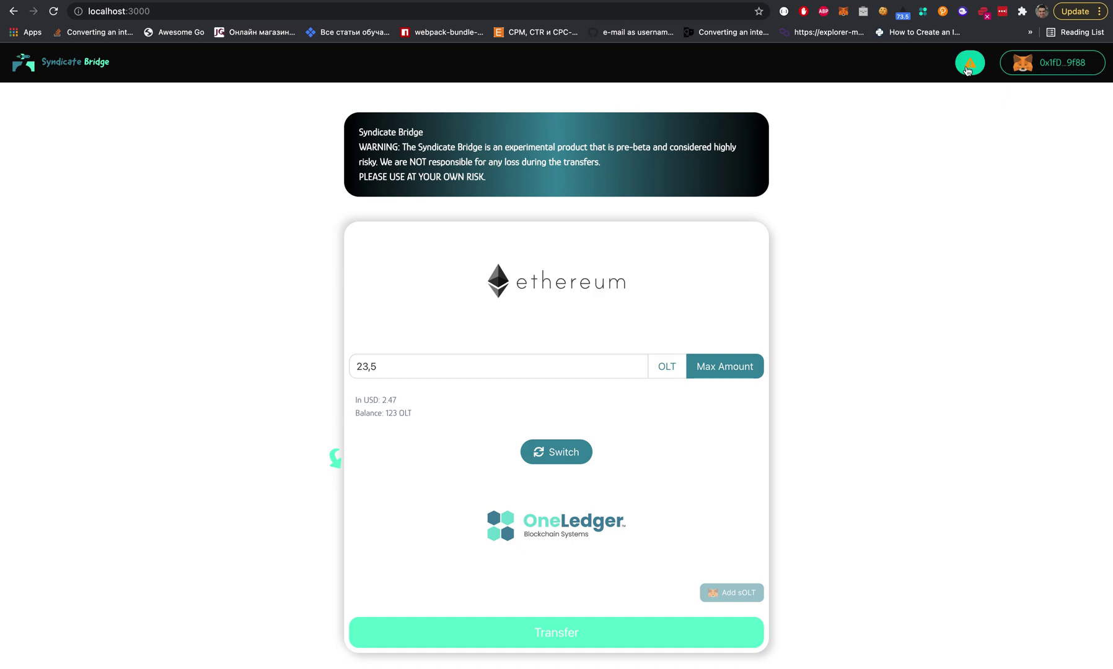
pyautogui.click(968, 68)
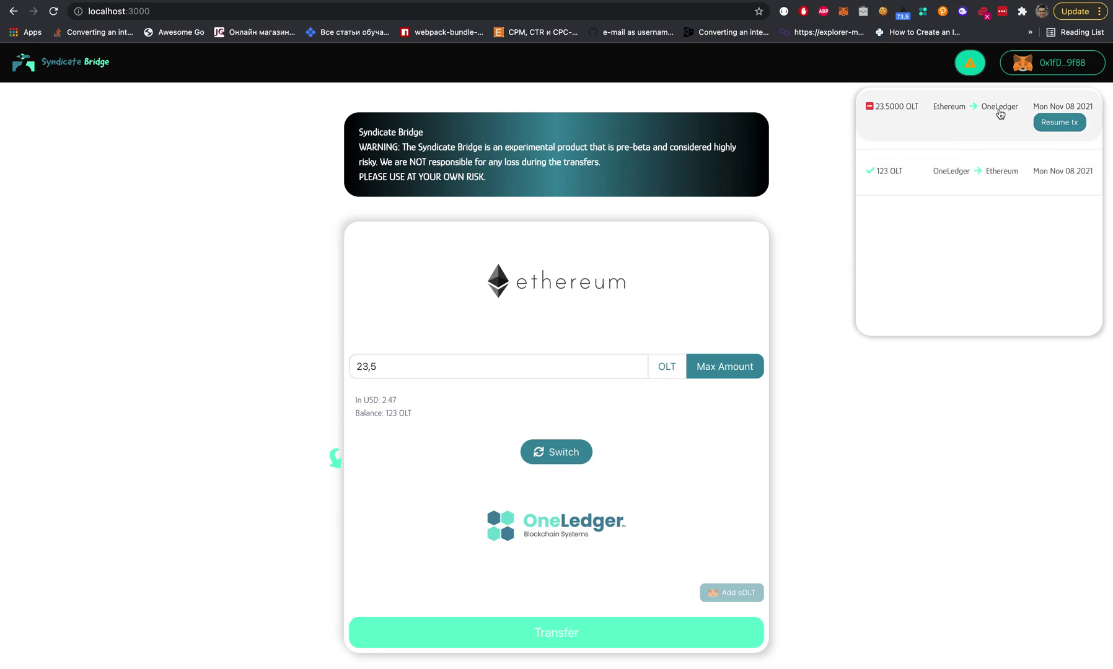
pyautogui.click(1051, 122)
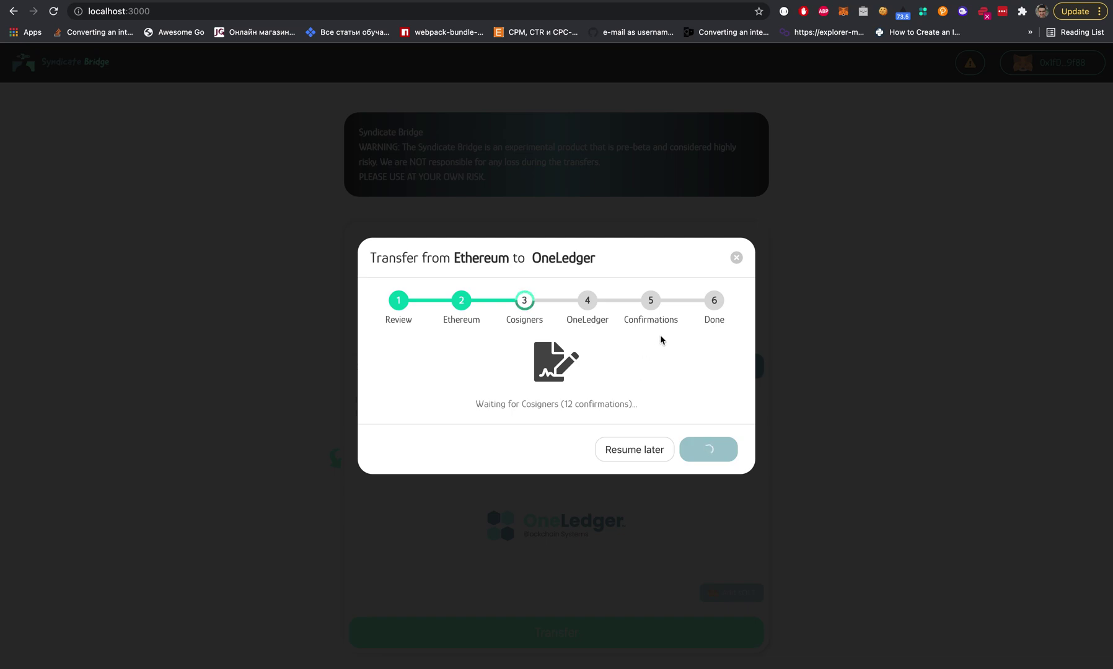
# Inspect the sOLT token details in the MetaMask wallet
pyautogui.click(847, 11)
pyautogui.scroll(-1, 777, 302)
pyautogui.click(717, 300)
pyautogui.click(836, 84)
pyautogui.click(785, 89)
pyautogui.click(648, 84)
# Review the 23.5 sOLT burn transaction on Etherscan, then return to the bridge page
pyautogui.scroll(-3, 715, 313)
pyautogui.scroll(3, 644, 358)
pyautogui.click(607, 385)
pyautogui.click(844, 11)
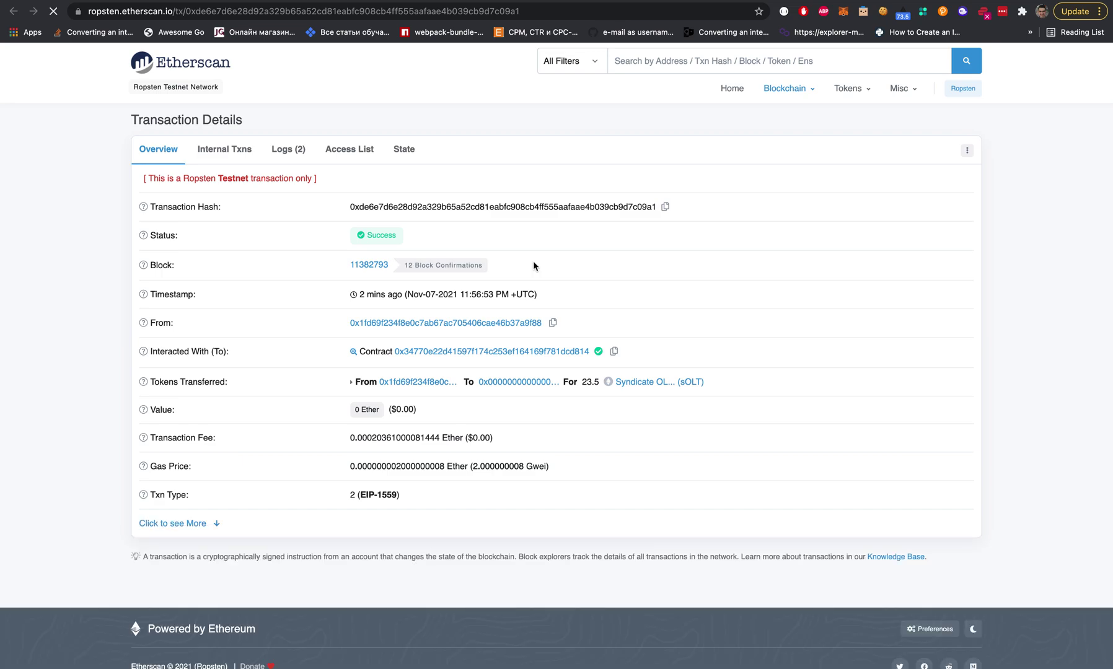
pyautogui.hotkey('ctrl', 'shift', 'Tab')
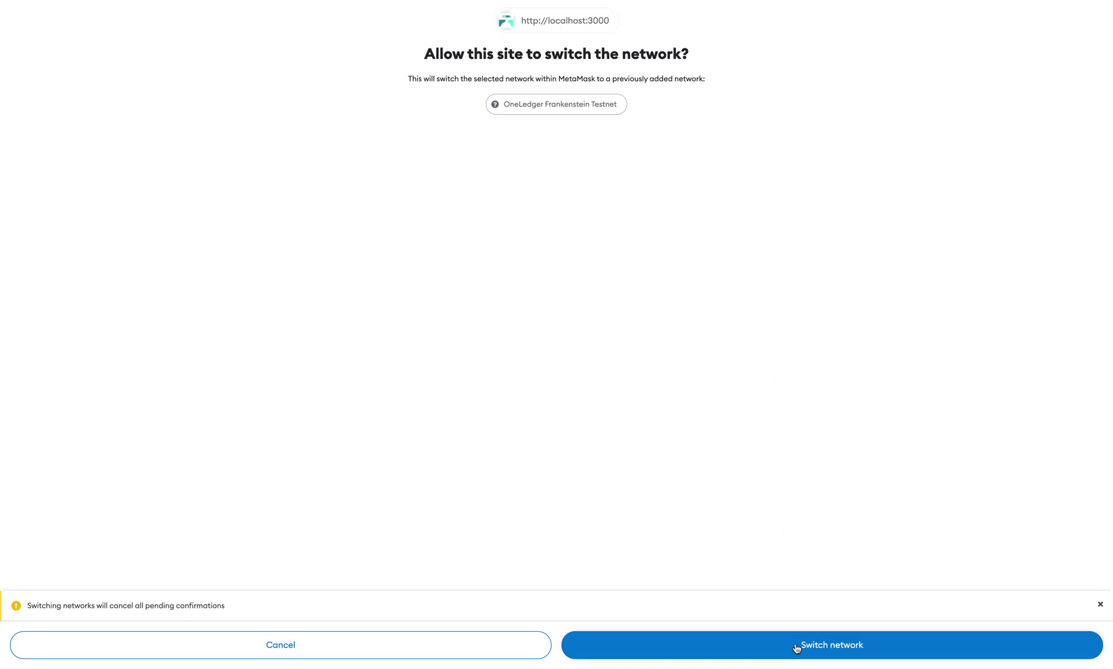
# Switch MetaMask to OneLedger Frankenstein Testnet and confirm the bridge contract interaction
pyautogui.click(795, 646)
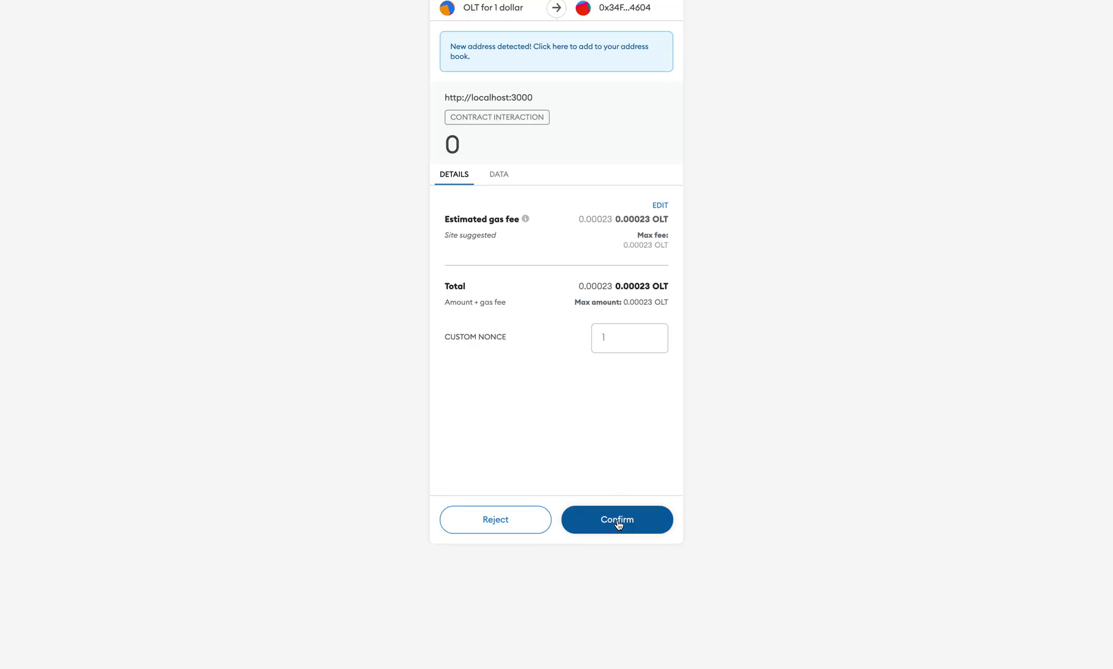
pyautogui.click(617, 521)
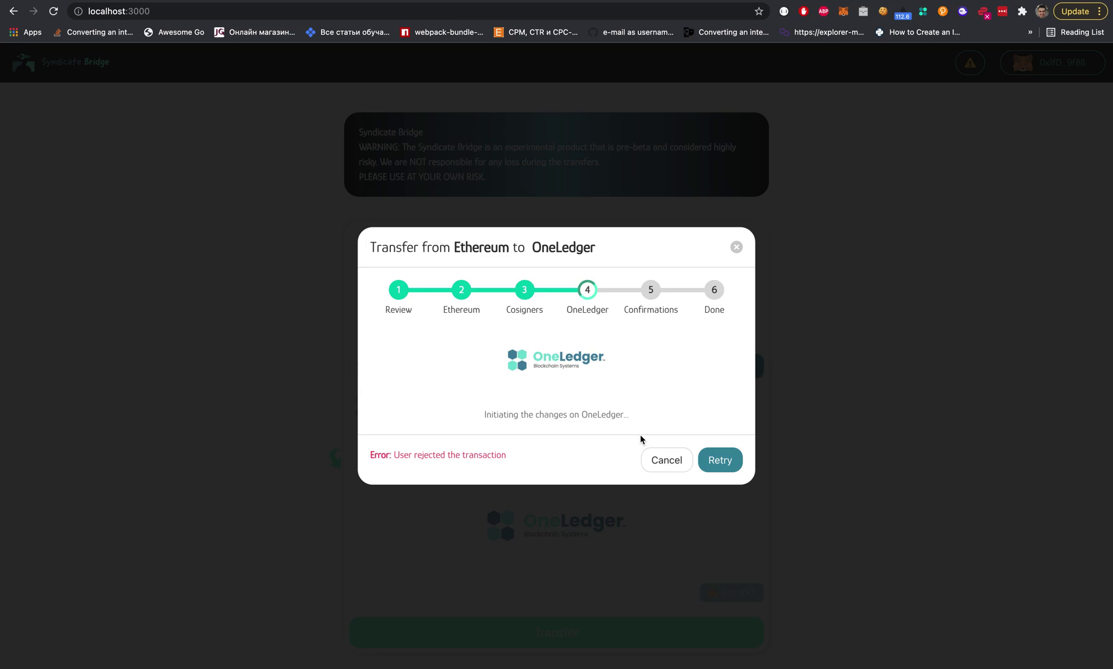
# Close the finished transfer dialog and check MetaMask activity and the transfer history
pyautogui.click(737, 248)
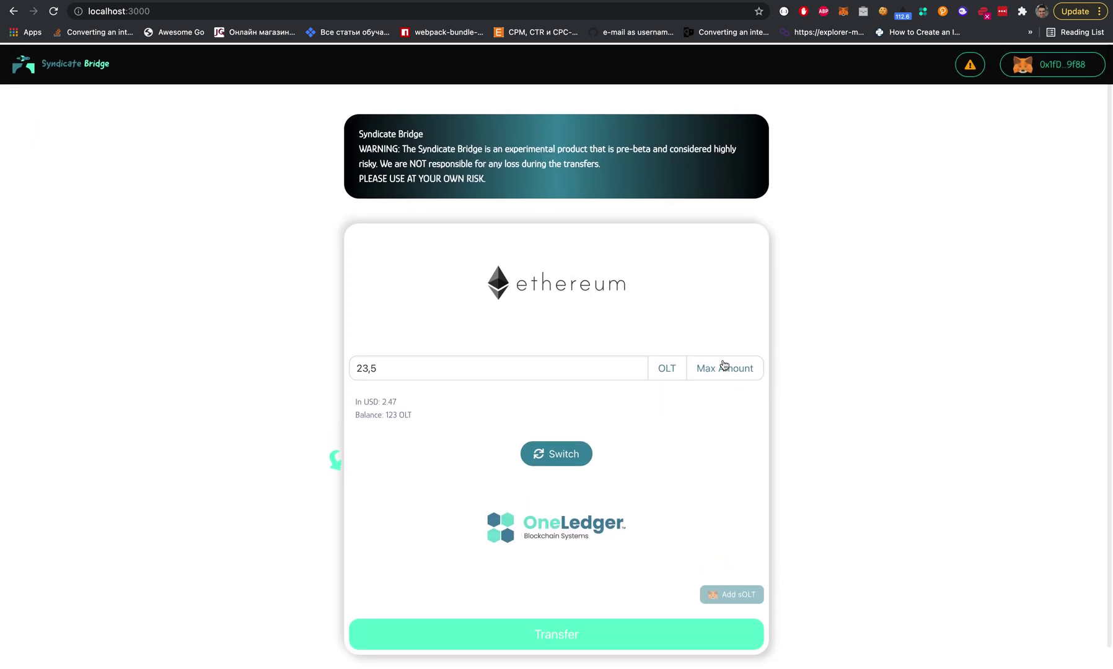
pyautogui.scroll(-1, 724, 366)
pyautogui.scroll(1, 724, 365)
pyautogui.click(724, 365)
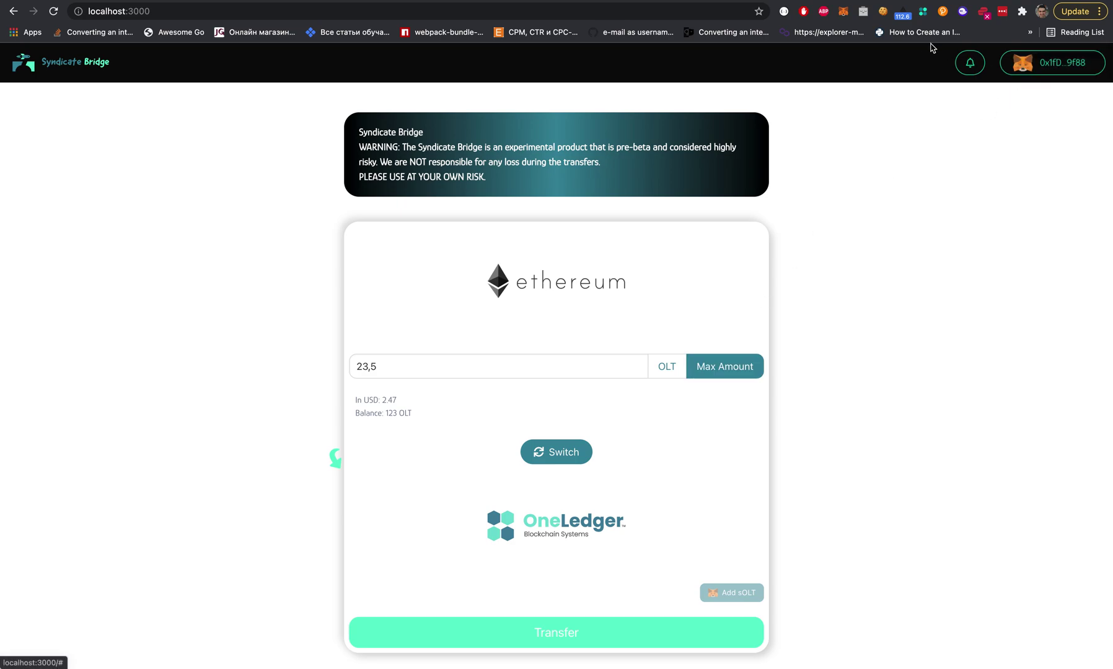
pyautogui.click(843, 11)
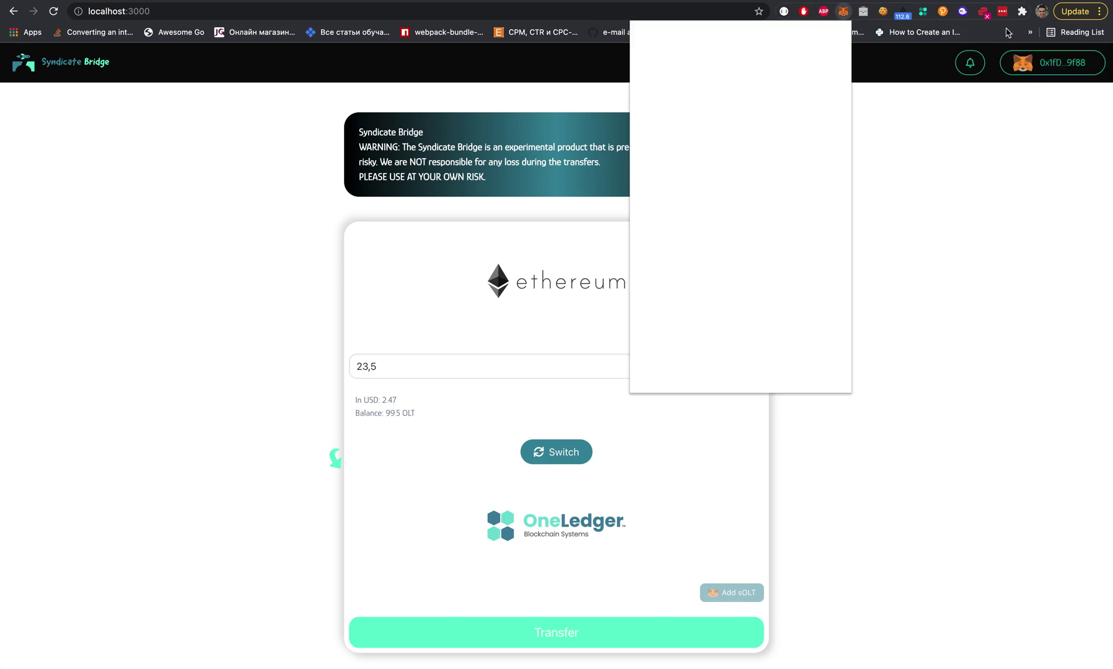
pyautogui.click(906, 165)
pyautogui.click(970, 62)
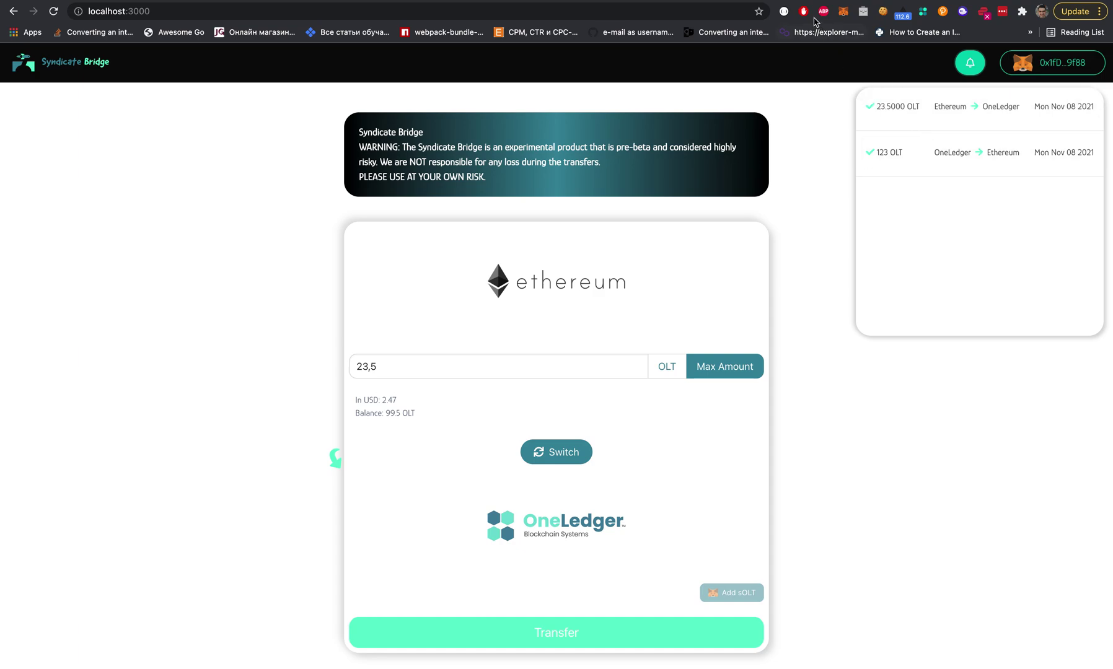
# Switch the MetaMask network back to Ropsten Test Network
pyautogui.click(843, 11)
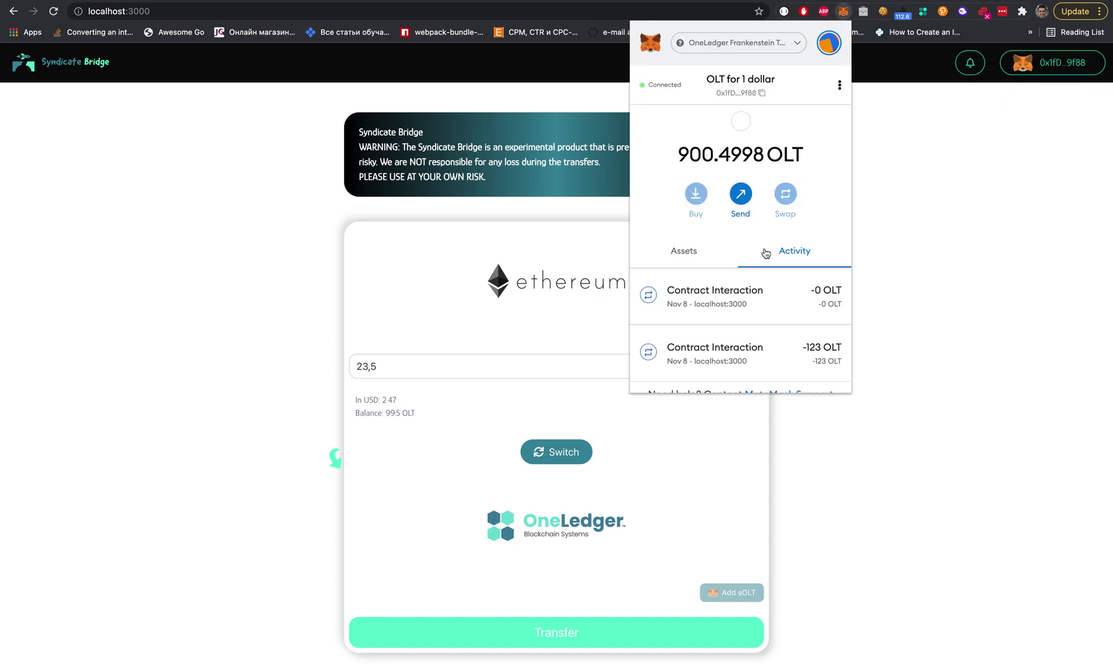
pyautogui.click(827, 41)
pyautogui.click(790, 50)
pyautogui.scroll(-5, 775, 273)
pyautogui.scroll(5, 774, 273)
pyautogui.click(759, 161)
pyautogui.scroll(-2, 741, 312)
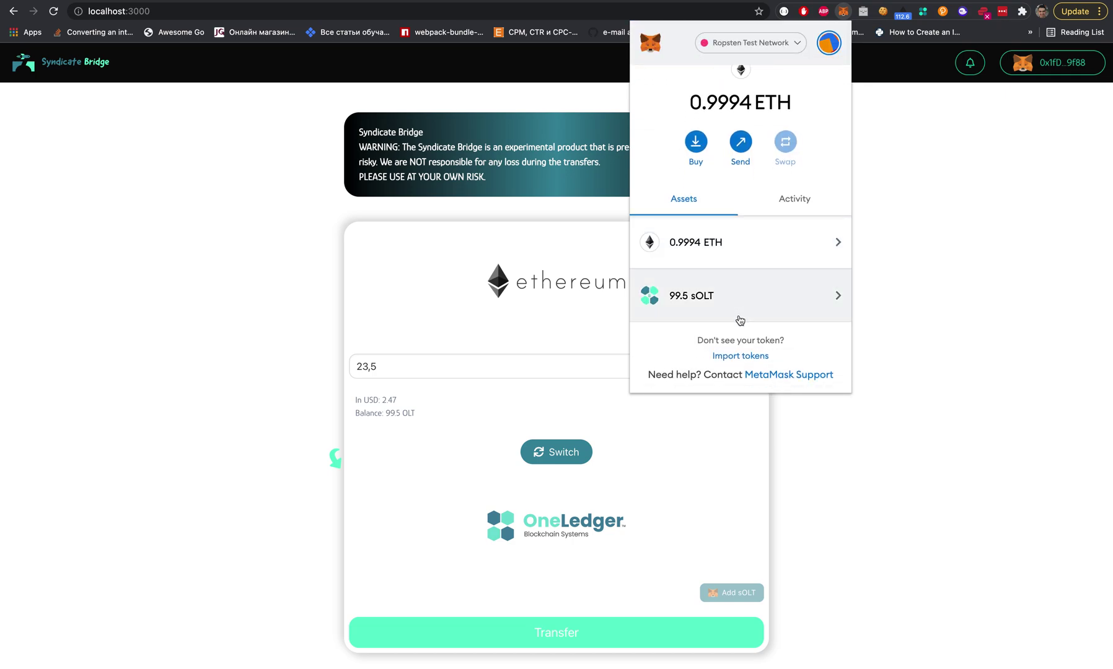
pyautogui.scroll(2, 740, 320)
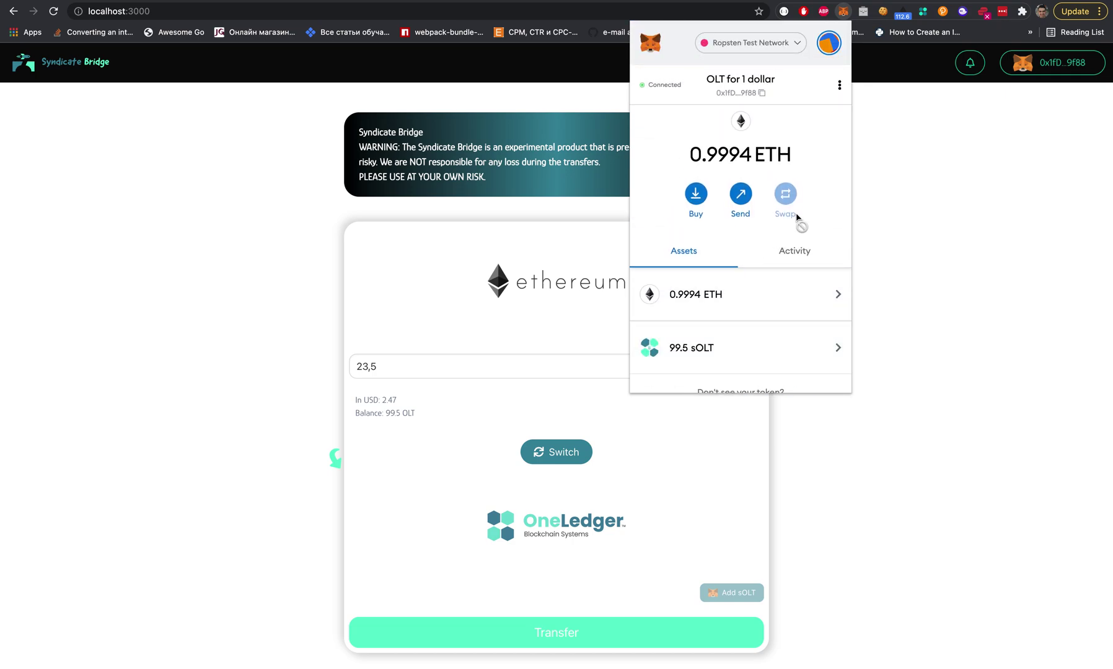
pyautogui.click(909, 123)
# Show the transfer history with both the 123 OLT and 23.5 OLT transfers completed
pyautogui.click(969, 69)
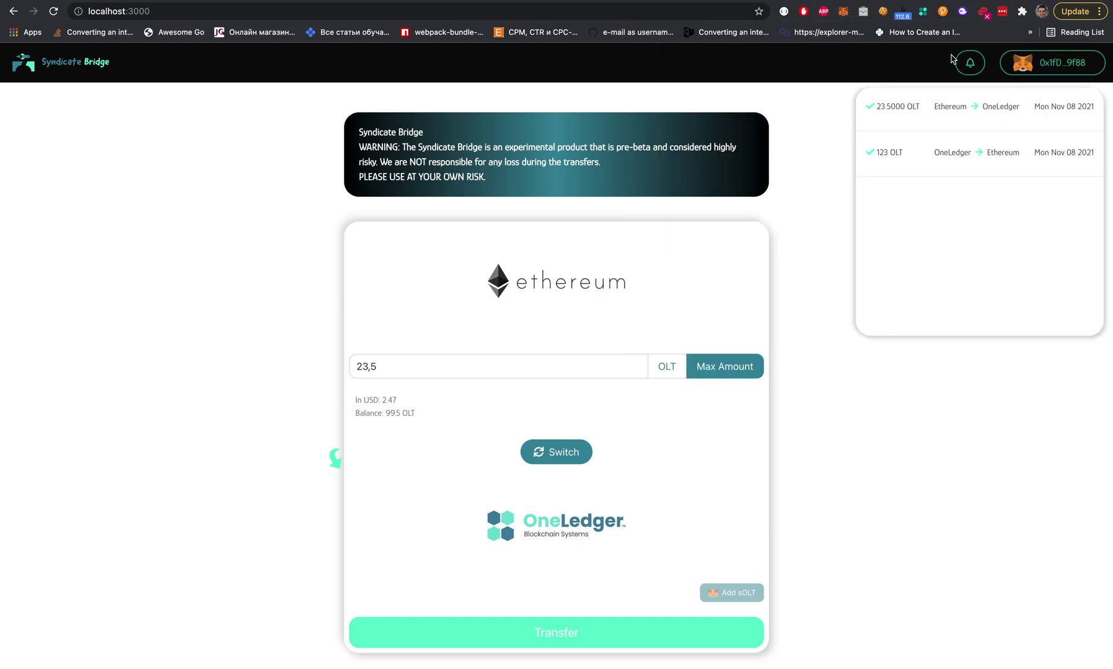
pyautogui.click(964, 72)
pyautogui.click(965, 72)
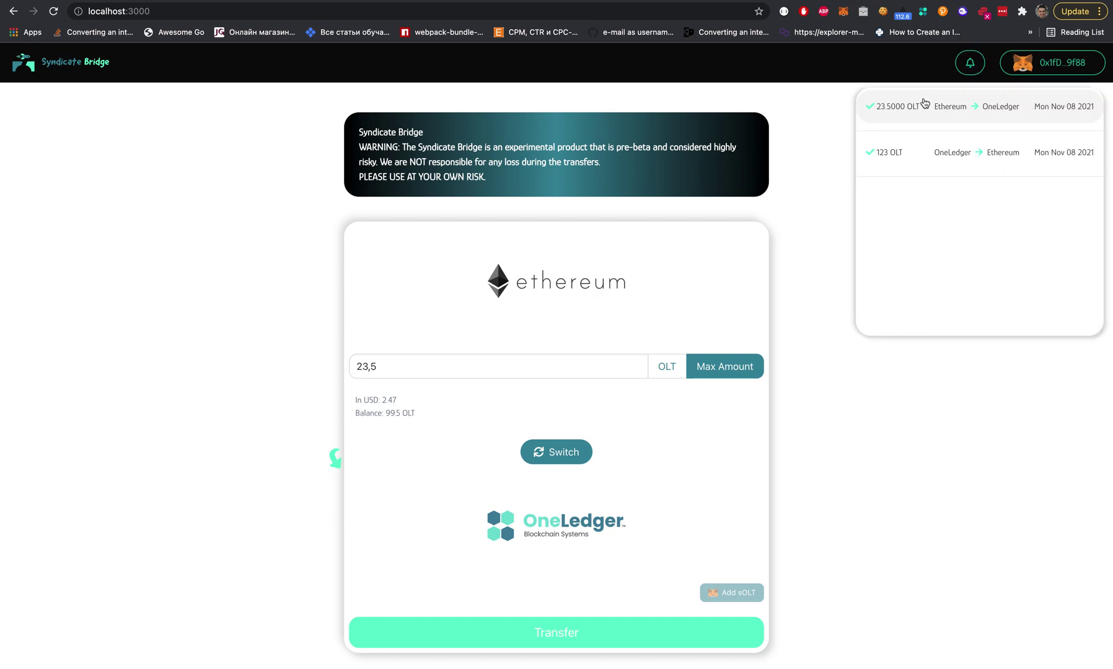
pyautogui.click(981, 73)
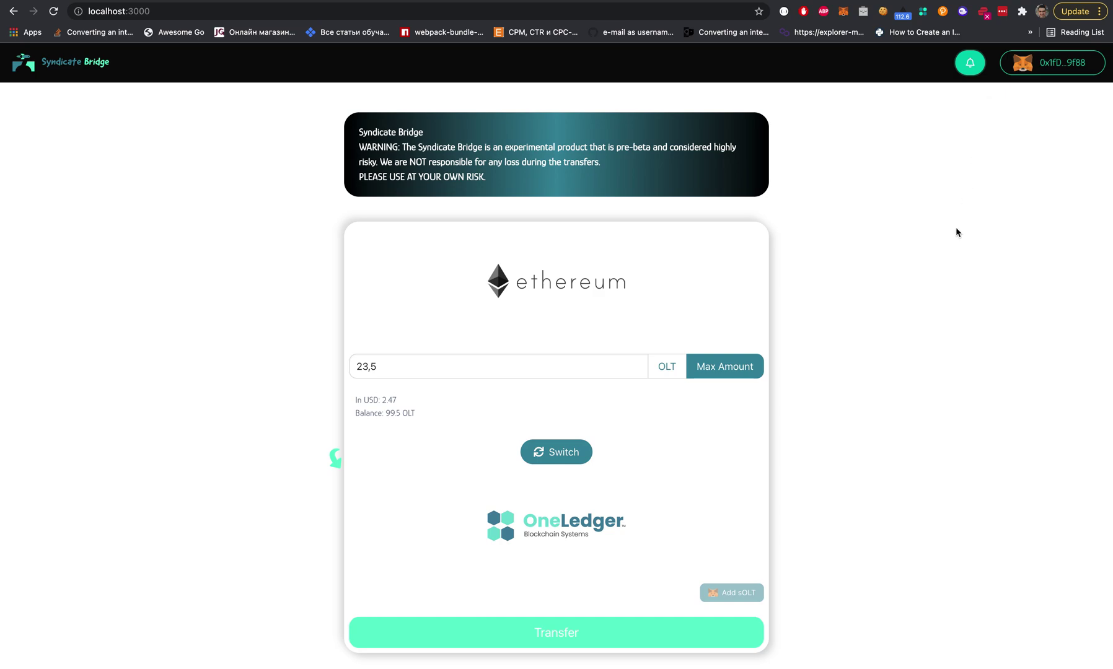
pyautogui.scroll(-1, 918, 307)
pyautogui.scroll(1, 919, 307)
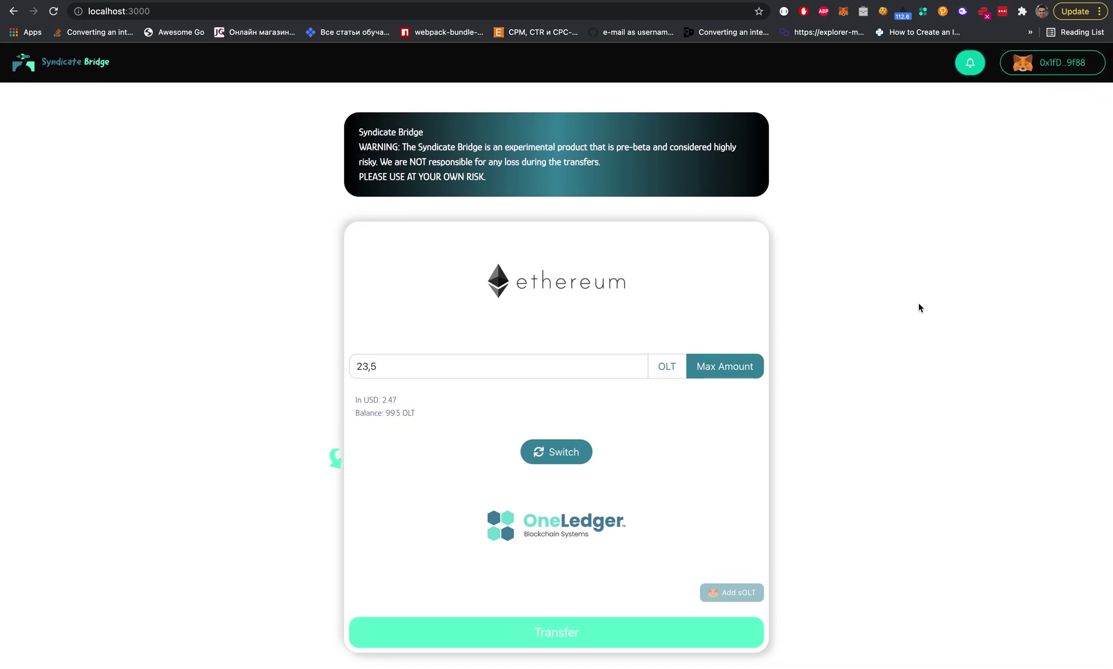